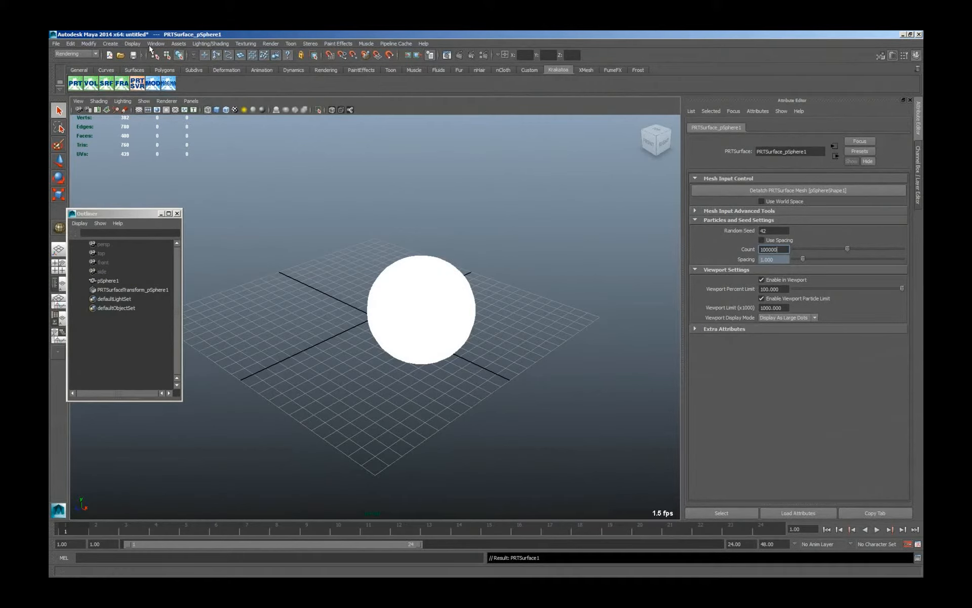
# Create a locator and move it away from the sphere, above the far corner of the grid.
pyautogui.click(112, 44)
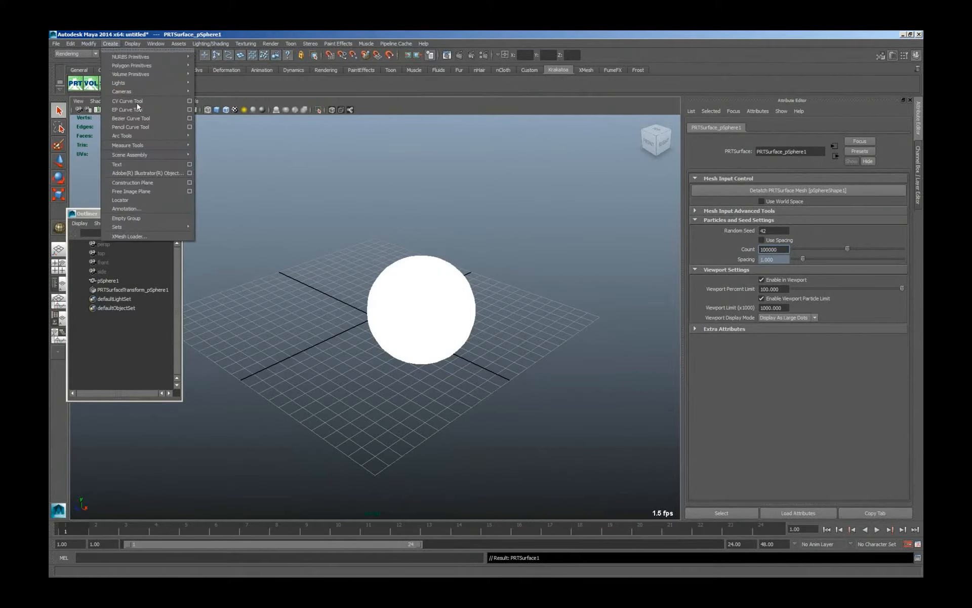
pyautogui.click(165, 200)
pyautogui.click(60, 162)
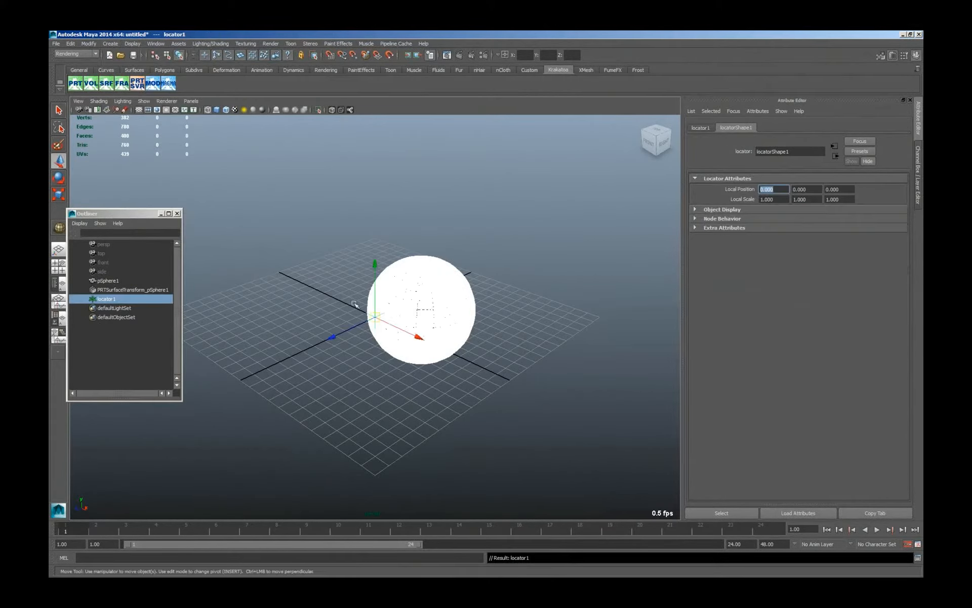
pyautogui.moveTo(375, 317); pyautogui.dragTo(225, 170)
pyautogui.keyDown('alt'); pyautogui.moveTo(302, 324); pyautogui.dragTo(395, 319); pyautogui.keyUp('alt')
# Add a Magma modifier to the sphere's PRTSurface particles and place its editor below the sphere.
pyautogui.click(393, 309)
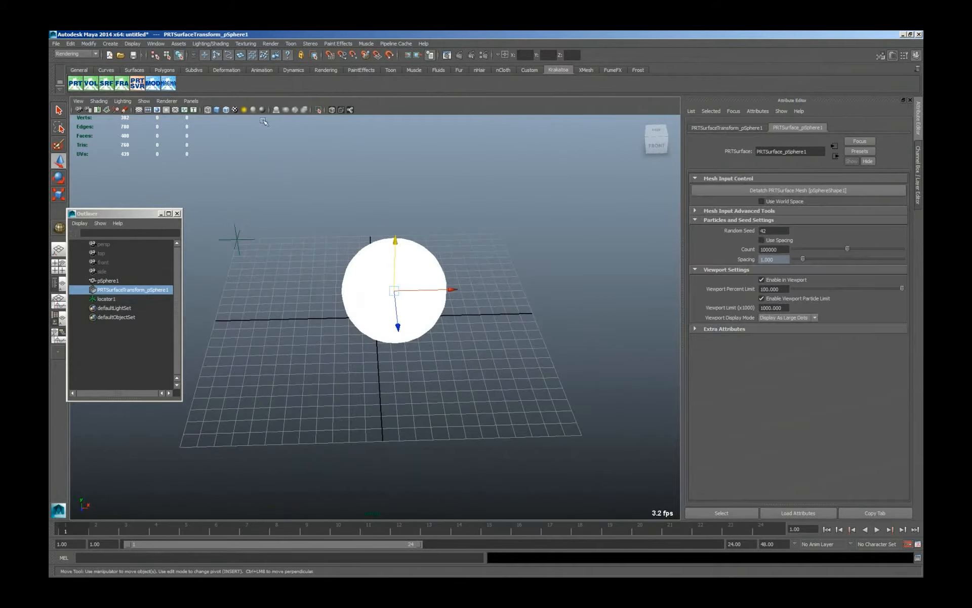
pyautogui.click(167, 83)
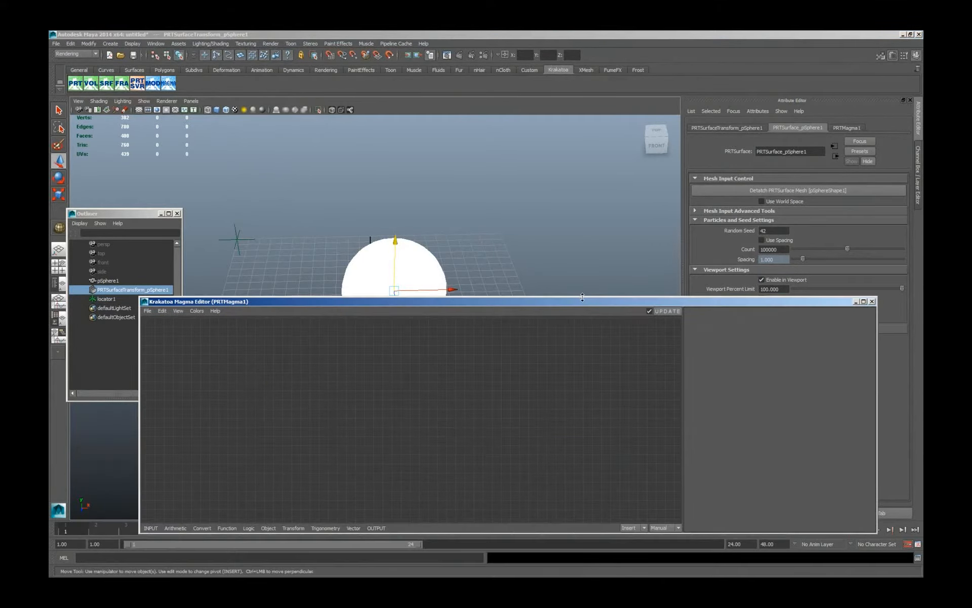
pyautogui.moveTo(582, 297); pyautogui.dragTo(582, 342)
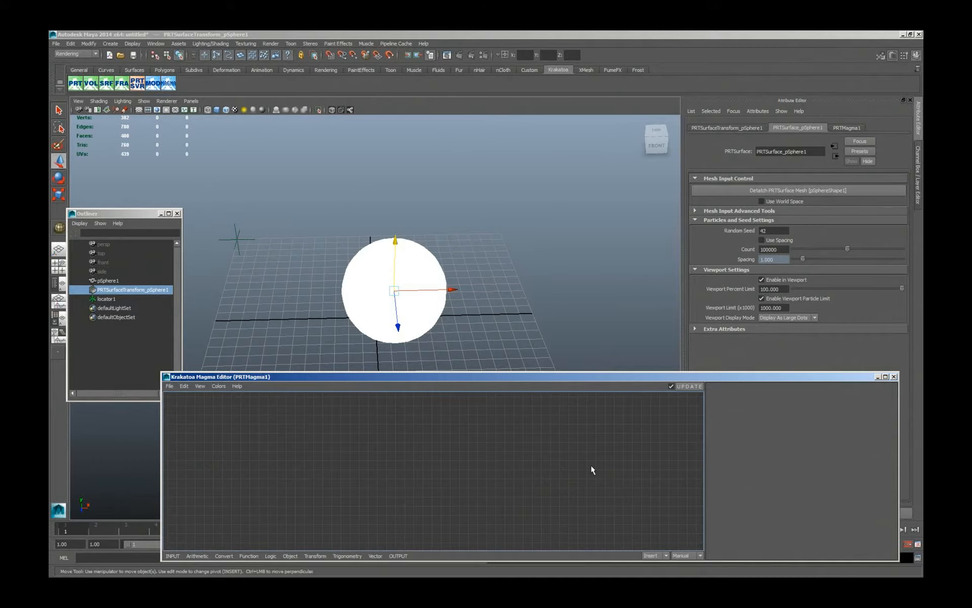
# Add an Output node for the Color channel and a Blend node that feeds it.
pyautogui.hotkey('ctrl', 'o')
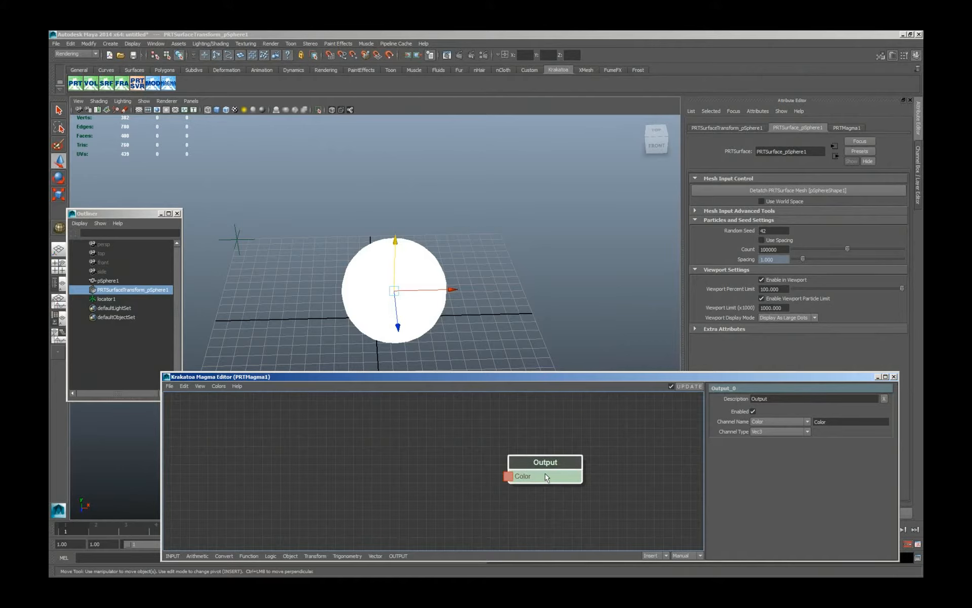
pyautogui.hotkey('alt', 'f')
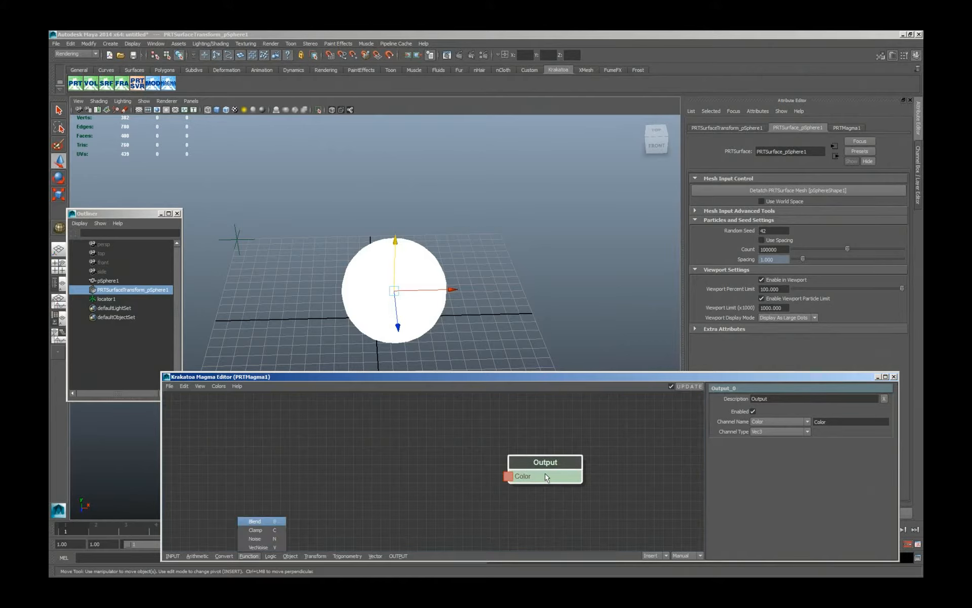
pyautogui.press('b')
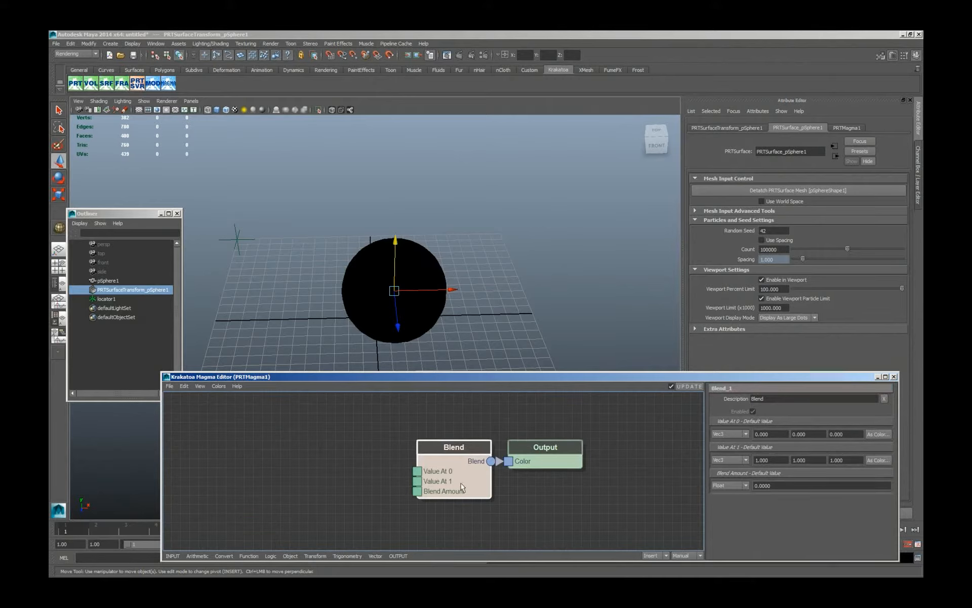
# Add a VectorDot node driving the Blend Amount, with a Normal InputChannel as its Left Vector.
pyautogui.moveTo(418, 492); pyautogui.dragTo(328, 466)
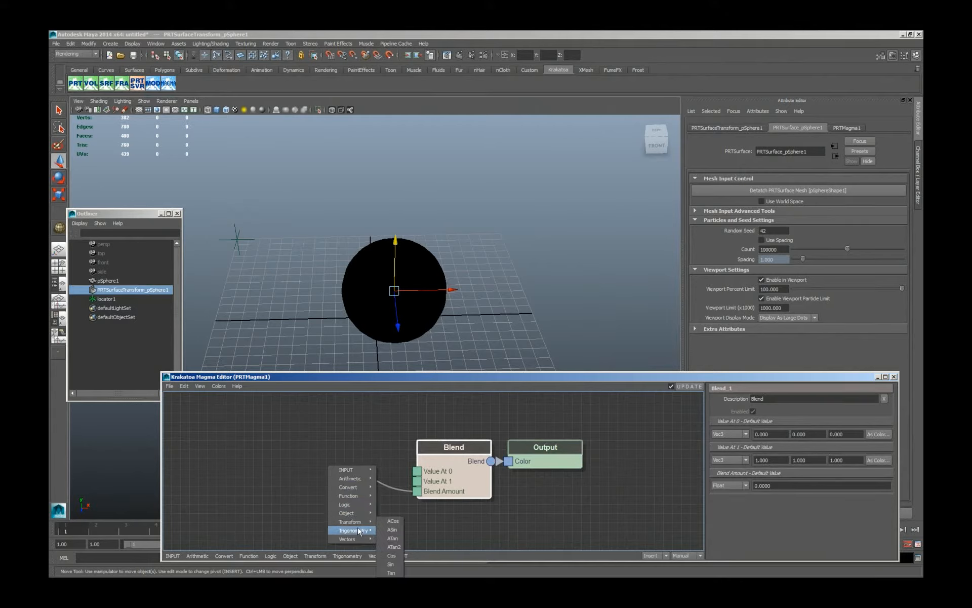
pyautogui.moveTo(357, 540)
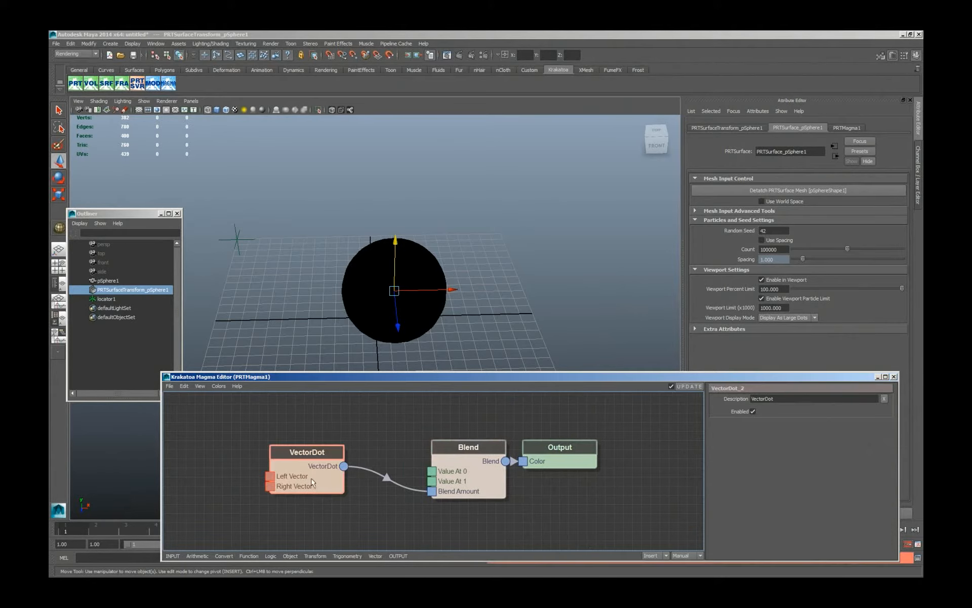
pyautogui.moveTo(307, 477); pyautogui.dragTo(315, 481)
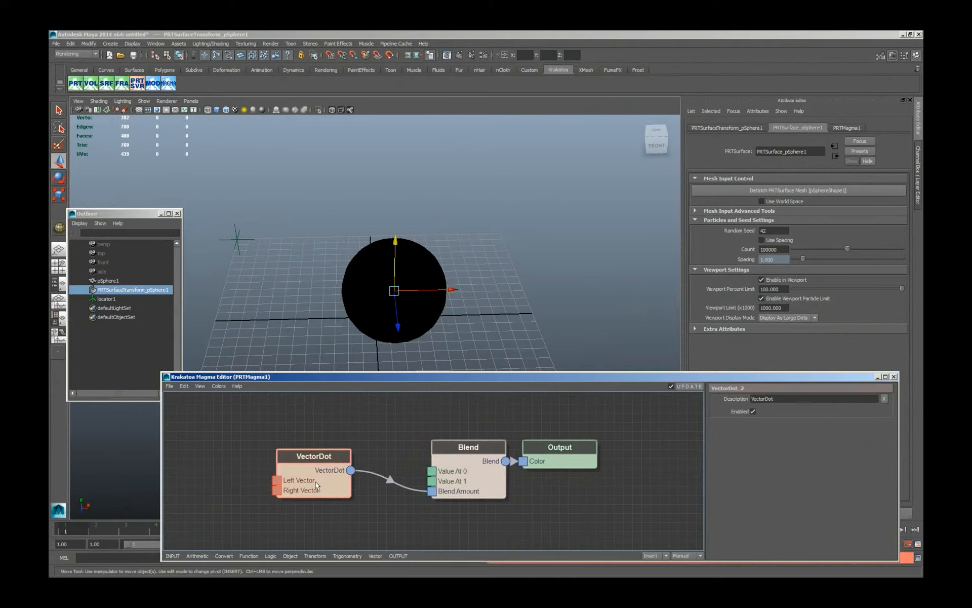
pyautogui.press('n')
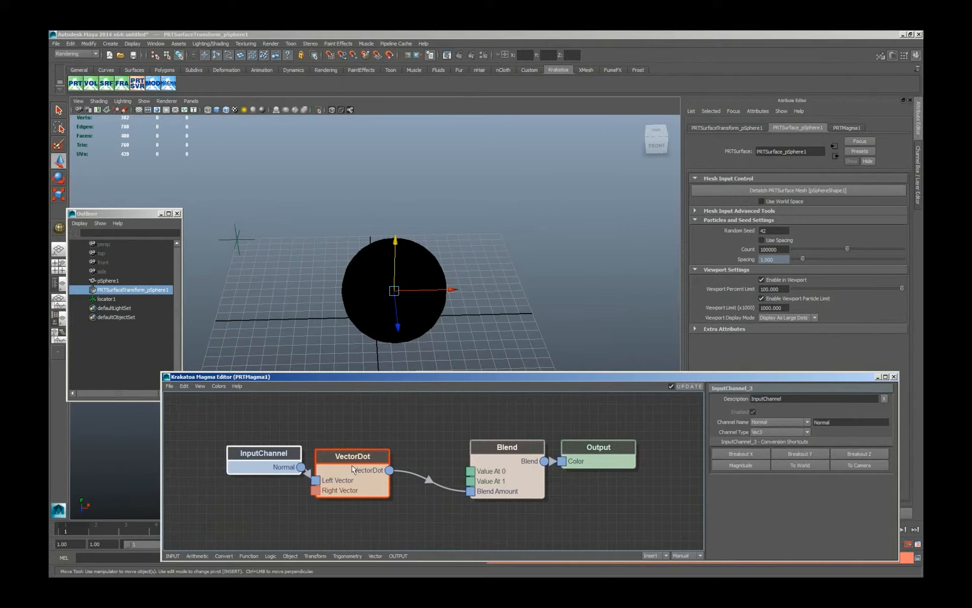
pyautogui.moveTo(343, 467); pyautogui.dragTo(361, 467)
pyautogui.moveTo(269, 465); pyautogui.dragTo(267, 449)
# Feed VectorDot's Right Vector with a Position InputChannel converted to world space by a ToWorld node.
pyautogui.click(353, 493)
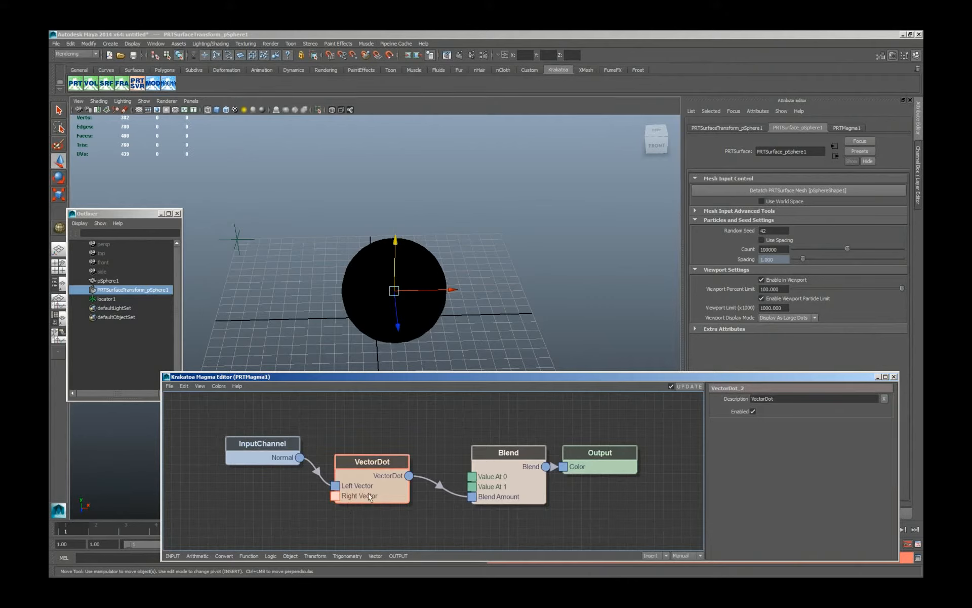
pyautogui.press('p')
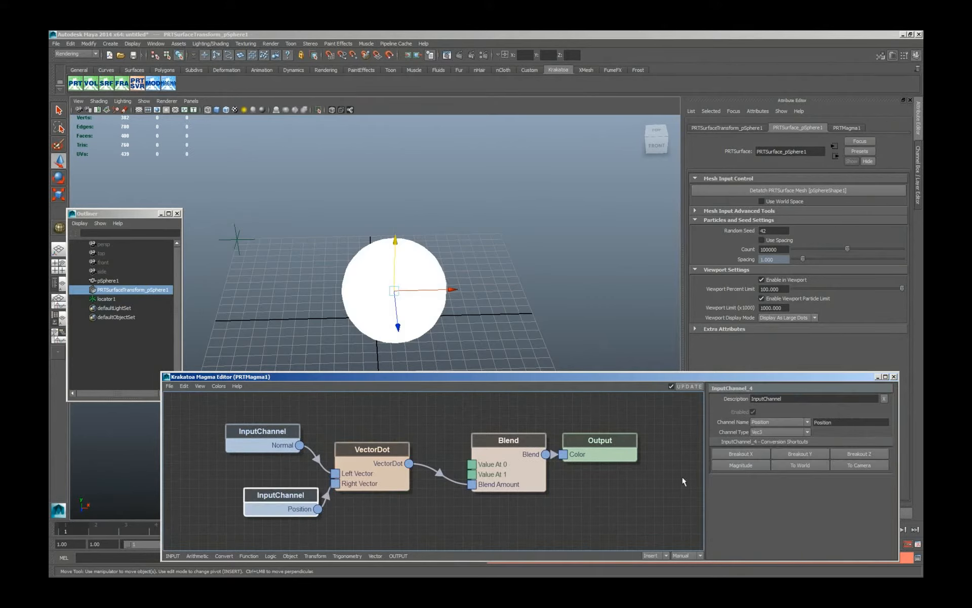
pyautogui.moveTo(280, 495); pyautogui.dragTo(218, 499)
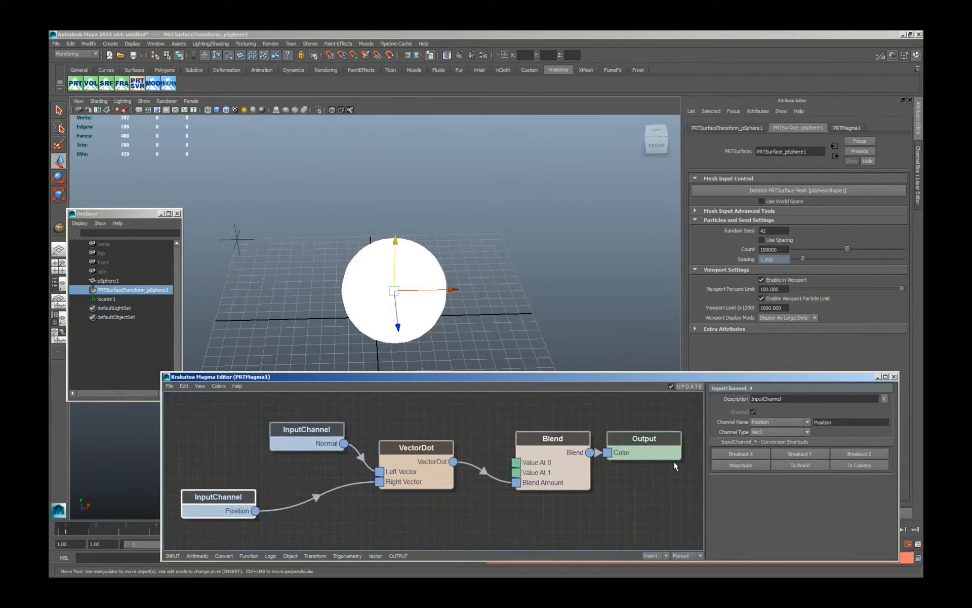
pyautogui.click(794, 463)
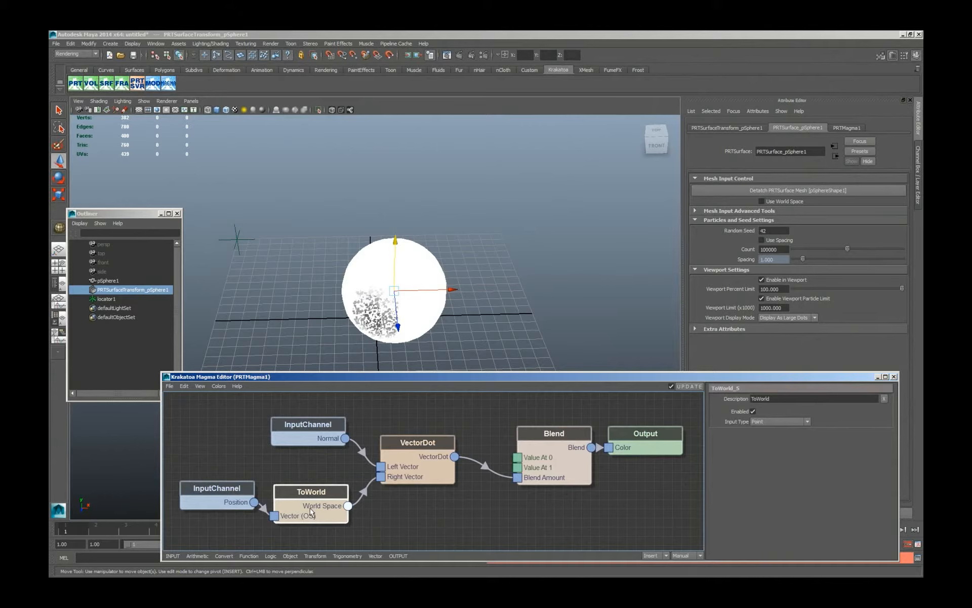
# Insert a Subtract node between ToWorld and VectorDot, swap its inputs, and auto-arrange the nodes by branches.
pyautogui.press('-')
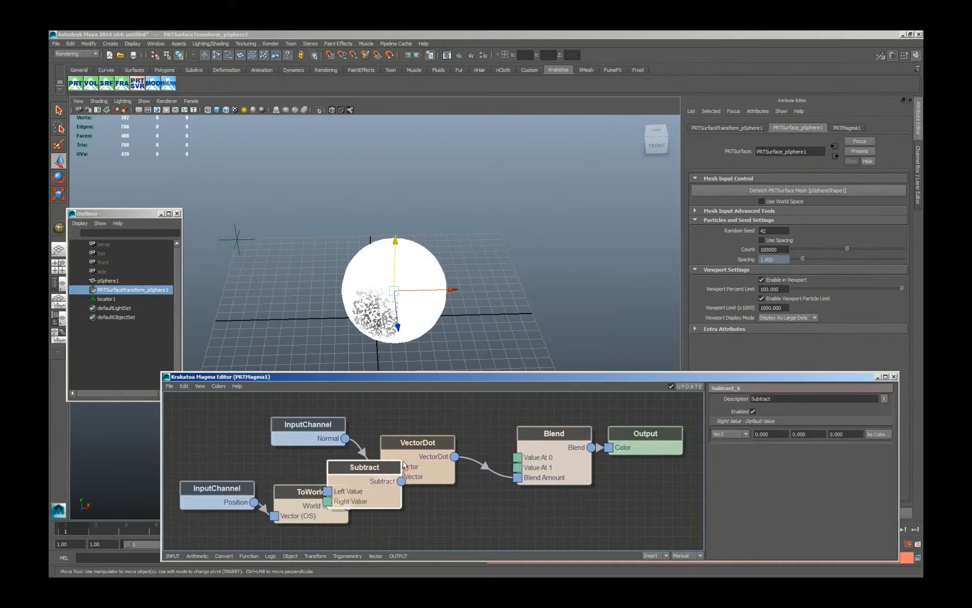
pyautogui.moveTo(373, 506); pyautogui.dragTo(426, 518)
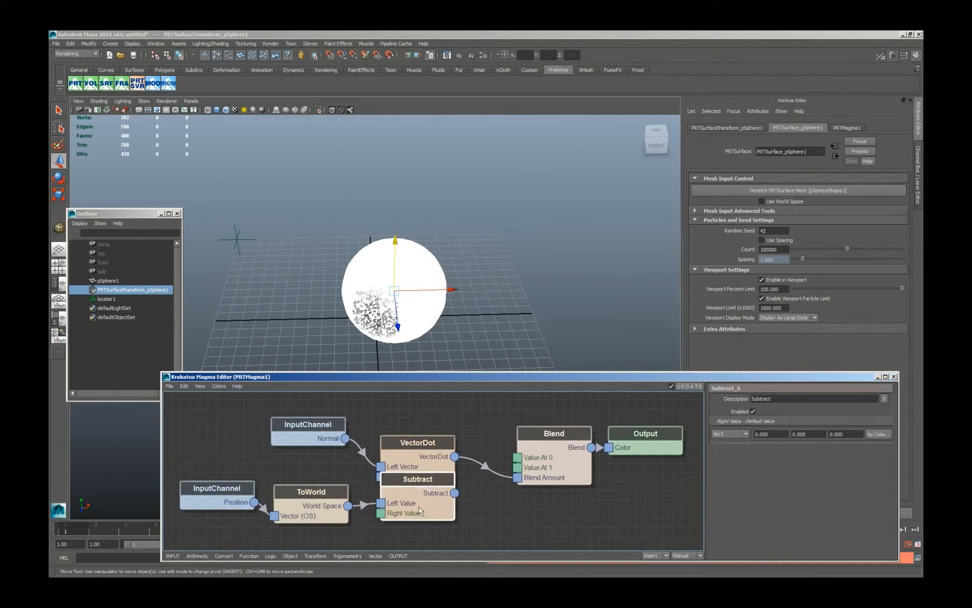
pyautogui.press('w')
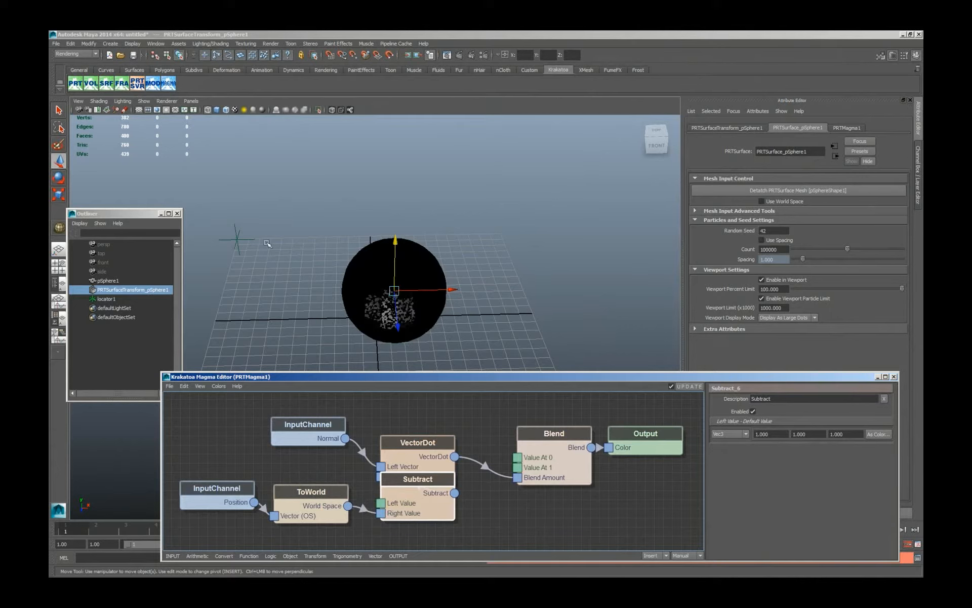
pyautogui.click(519, 516)
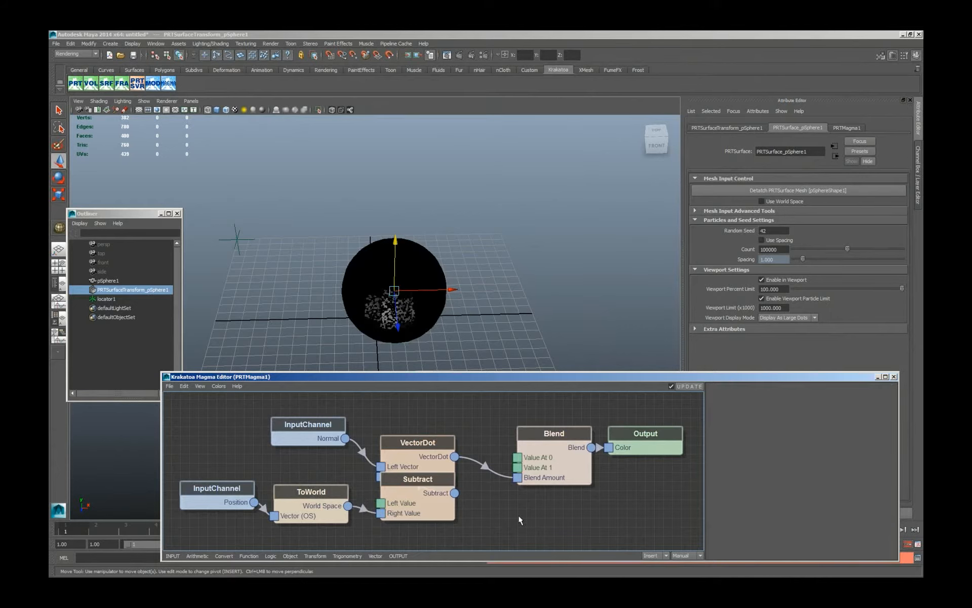
pyautogui.press('a')
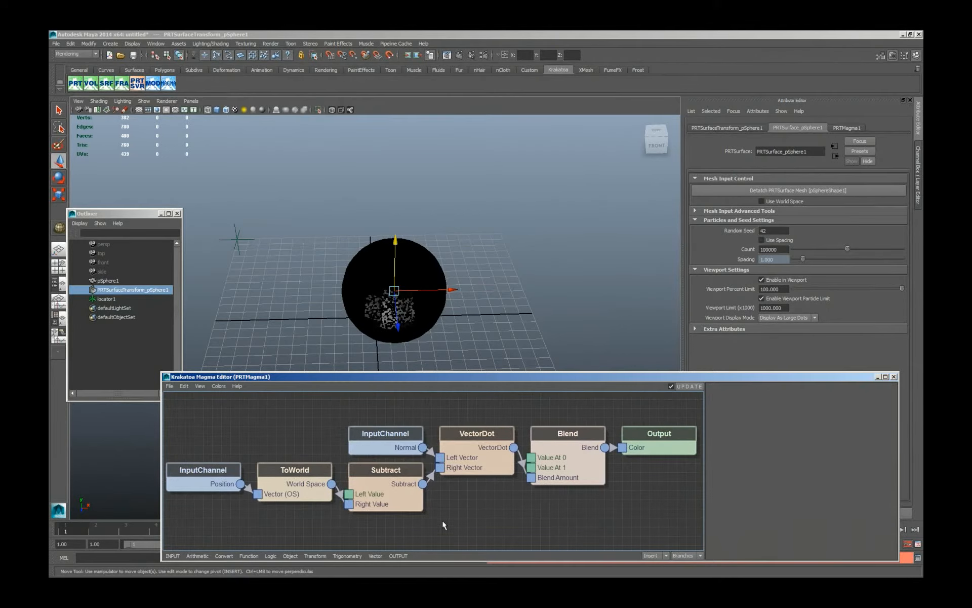
# Feed Subtract's Left Value with an InputObject's translate through a PropertyQuery node, and reconnect ToWorld to its Right Value.
pyautogui.click(381, 503)
pyautogui.rightClick(295, 526)
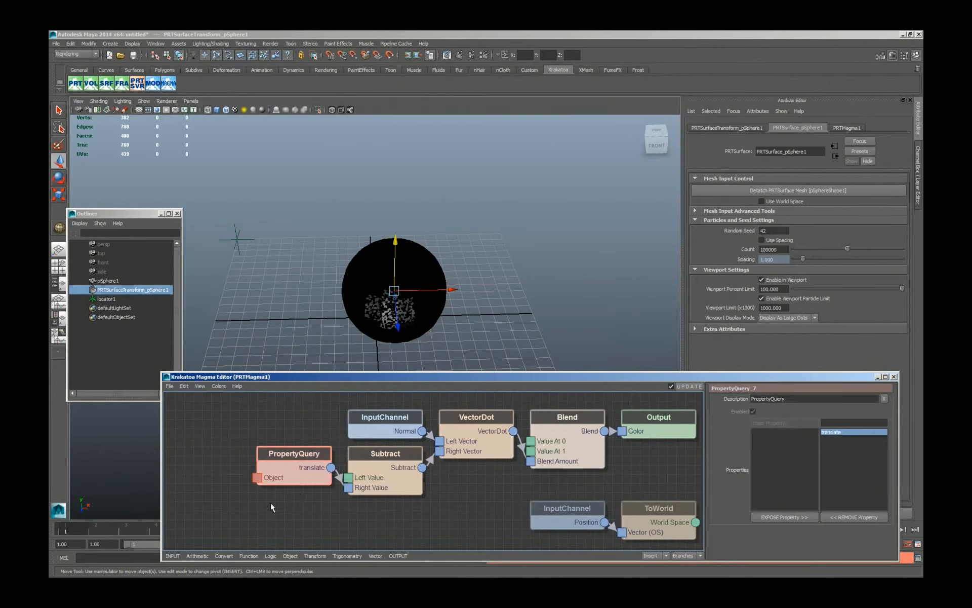
pyautogui.moveTo(257, 478); pyautogui.dragTo(208, 485)
pyautogui.click(239, 490)
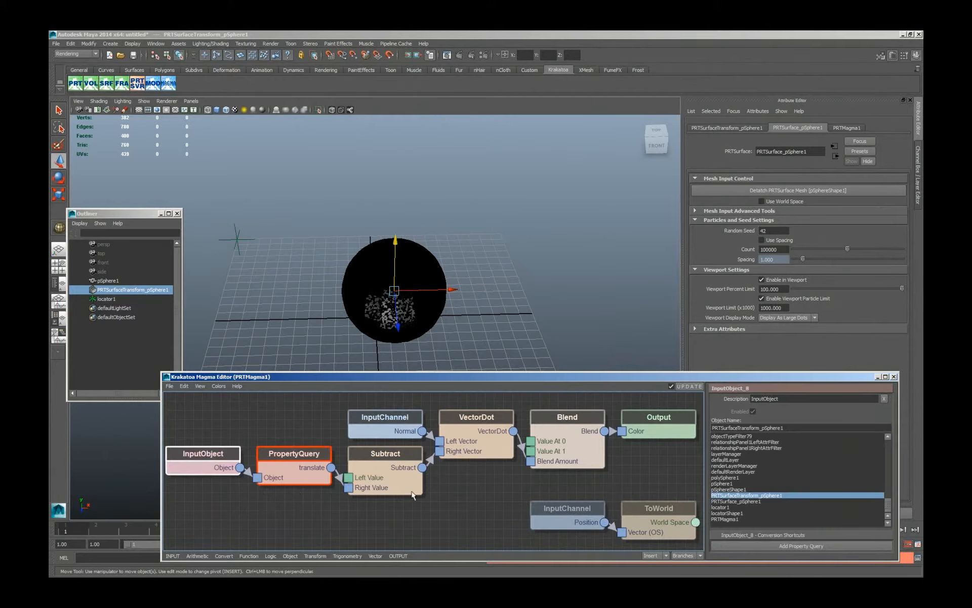
pyautogui.click(384, 475)
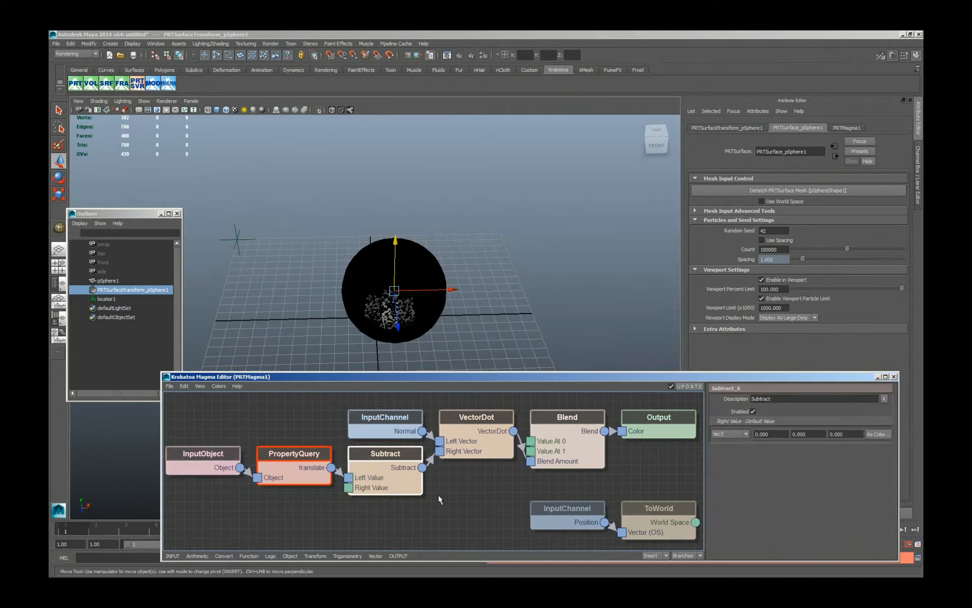
pyautogui.moveTo(696, 521); pyautogui.dragTo(348, 487)
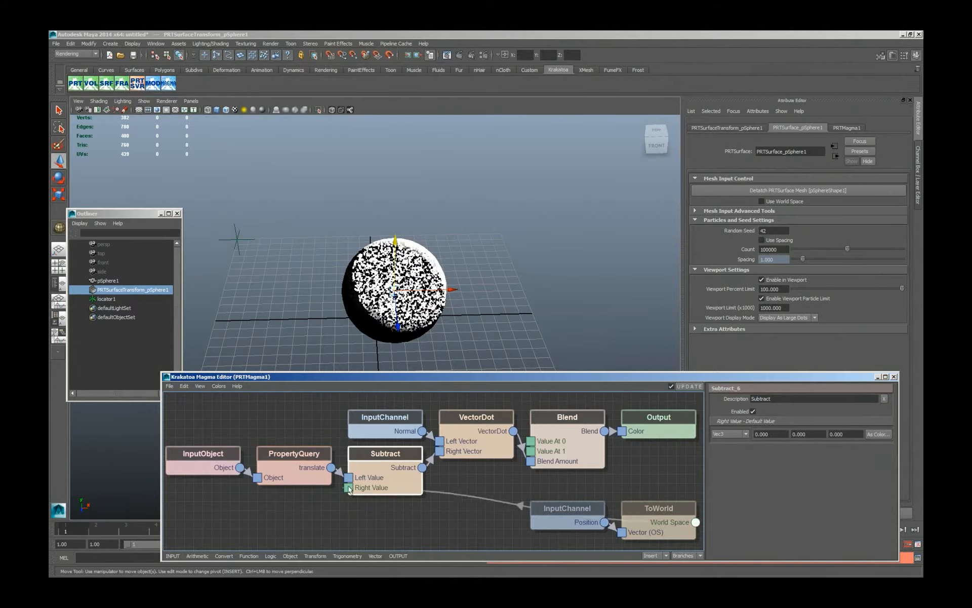
# Set the InputObject node's object to locator1 and update the particles.
pyautogui.click(213, 468)
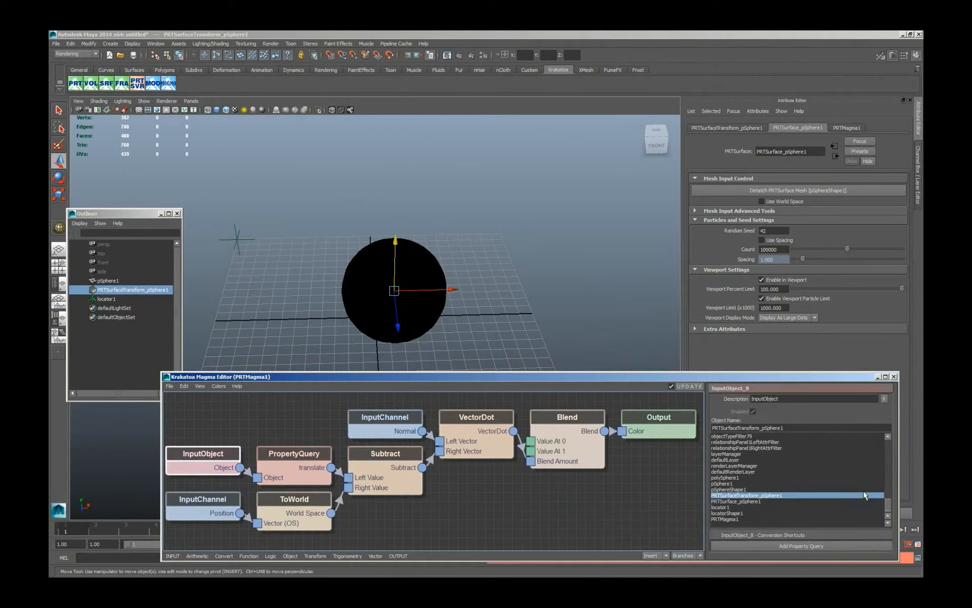
pyautogui.click(721, 507)
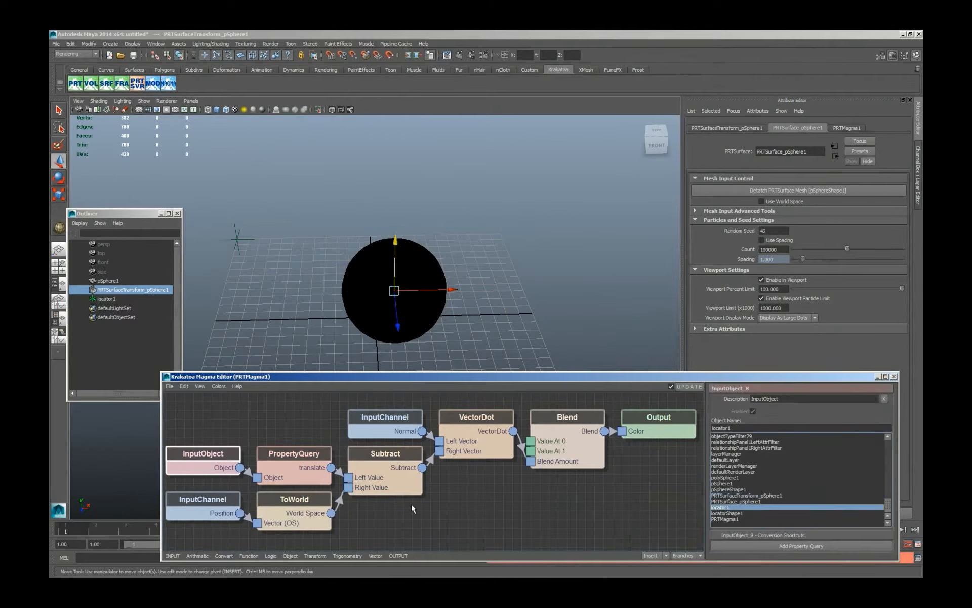
pyautogui.click(694, 385)
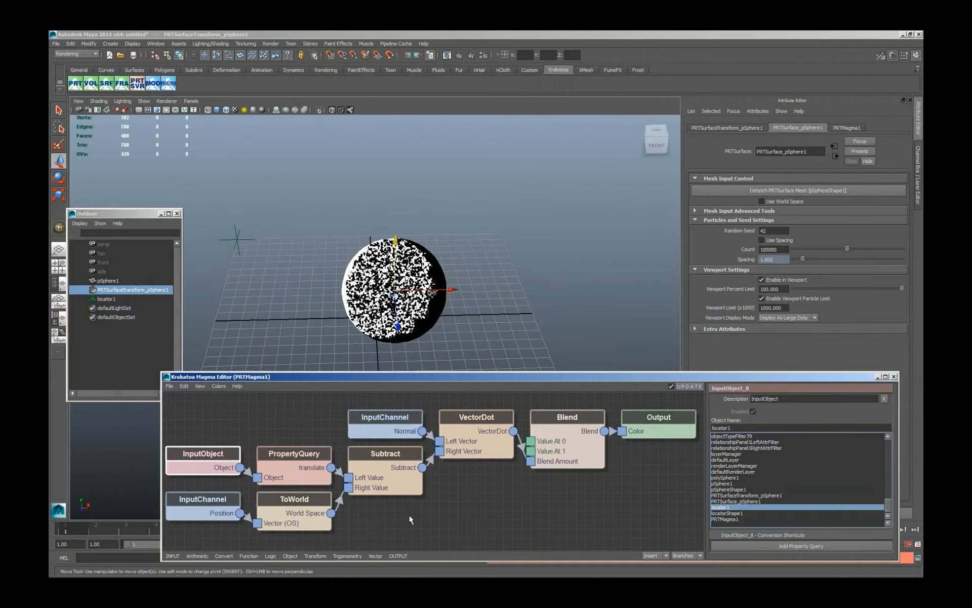
# Insert a Normalize node between Subtract and VectorDot's Right Vector, and deselect the particles to inspect the shading.
pyautogui.click(410, 481)
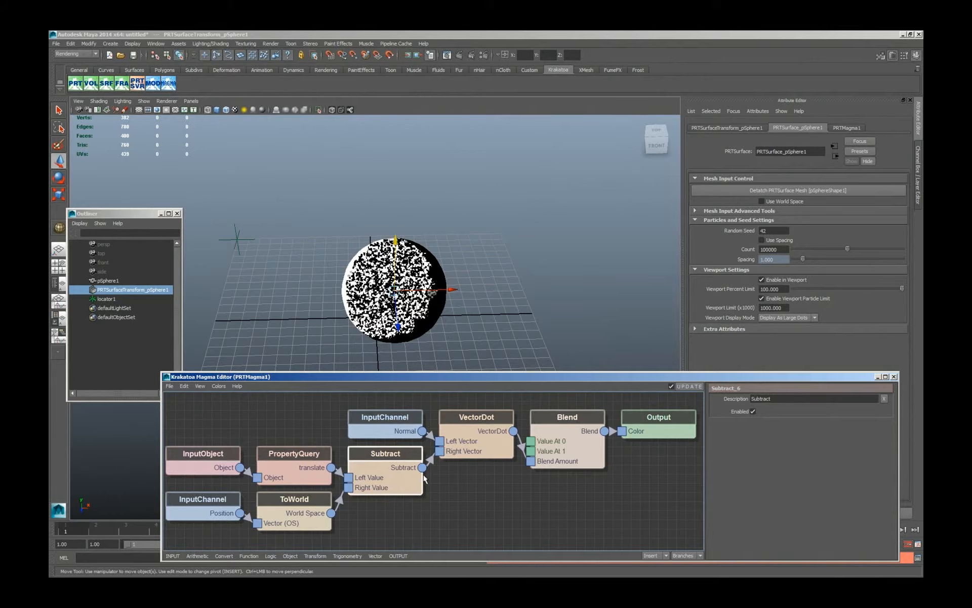
pyautogui.press('v')
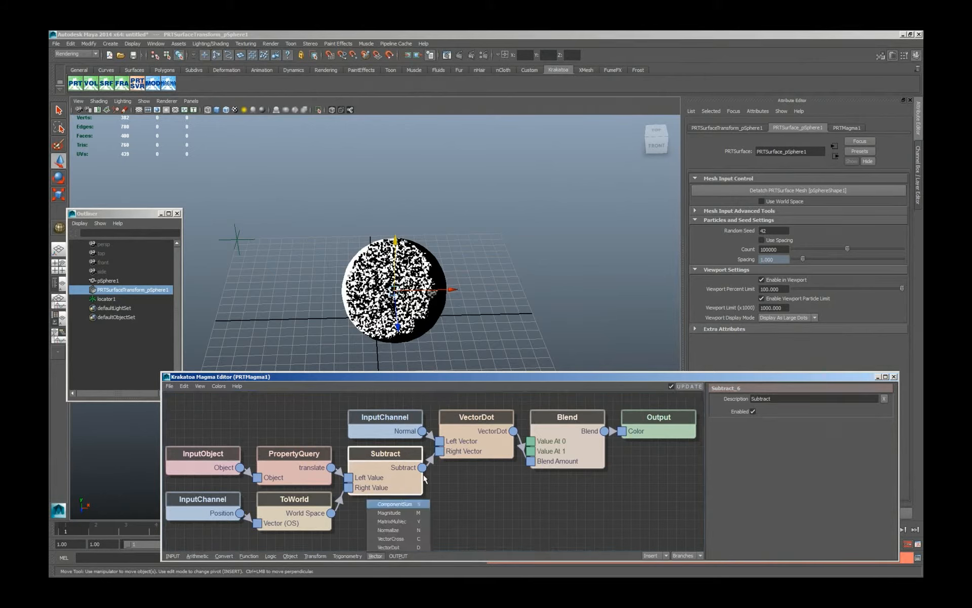
pyautogui.press('n')
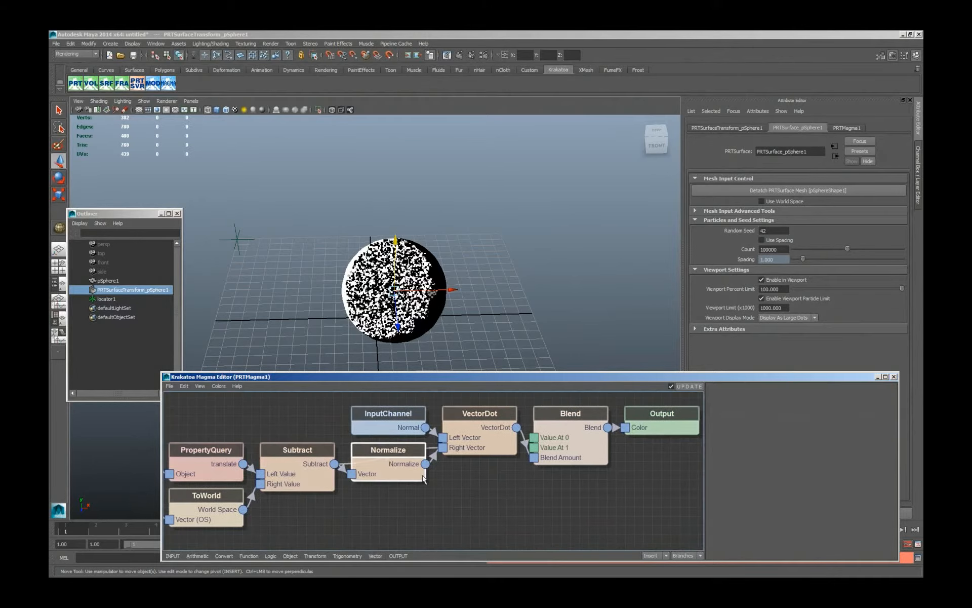
pyautogui.click(479, 332)
pyautogui.moveTo(478, 329)
pyautogui.keyDown('alt'); pyautogui.mouseDown()
pyautogui.moveTo(466, 314)
pyautogui.moveTo(463, 324)
pyautogui.mouseUp(); pyautogui.keyUp('alt')
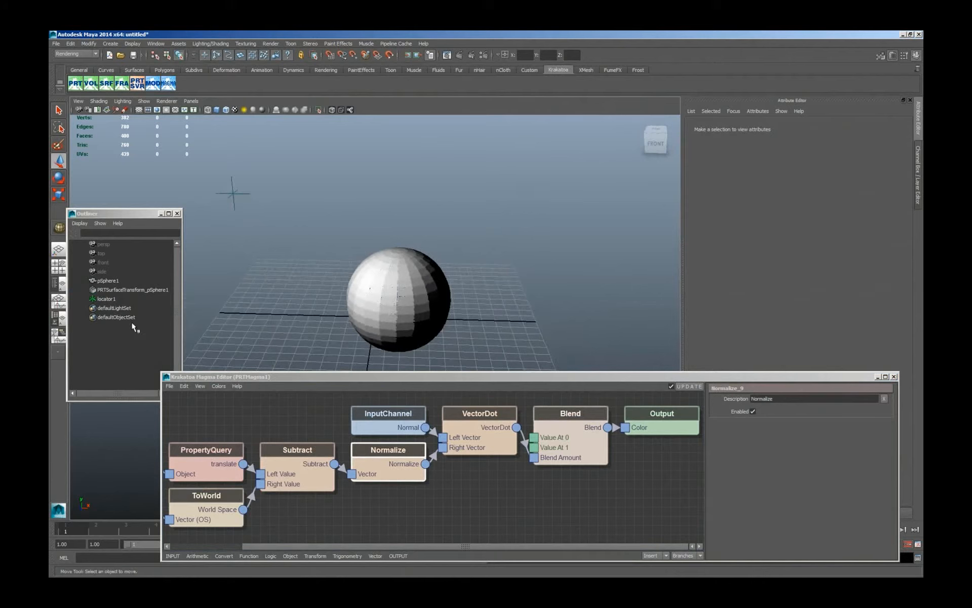
# Set pSphere1's Subdivisions Axis and Subdivisions Height to 200, and deselect it to inspect the smoother shading.
pyautogui.click(97, 279)
pyautogui.click(776, 128)
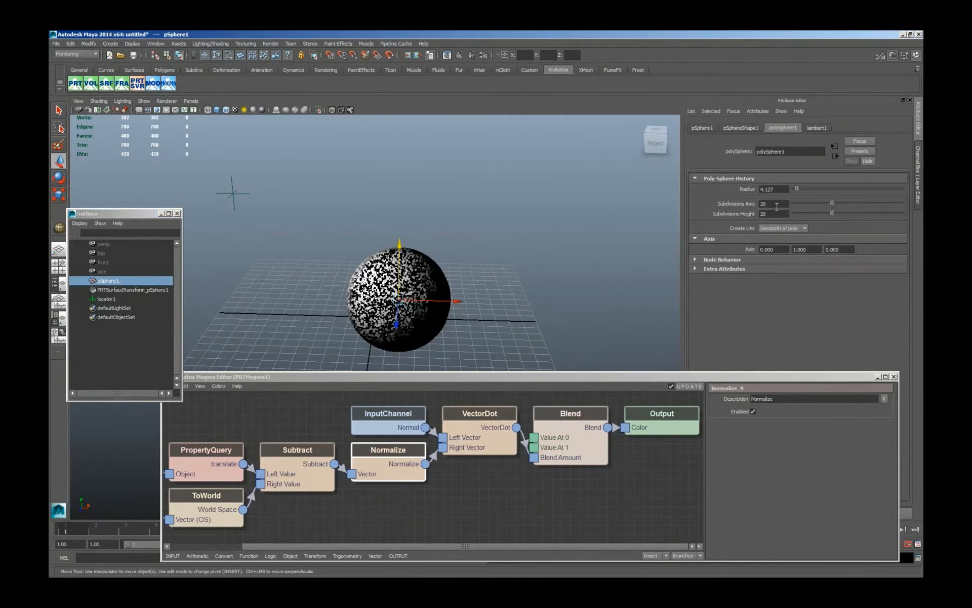
pyautogui.click(776, 204)
pyautogui.write('0')
pyautogui.click(774, 214)
pyautogui.write('0')
pyautogui.press('Return')
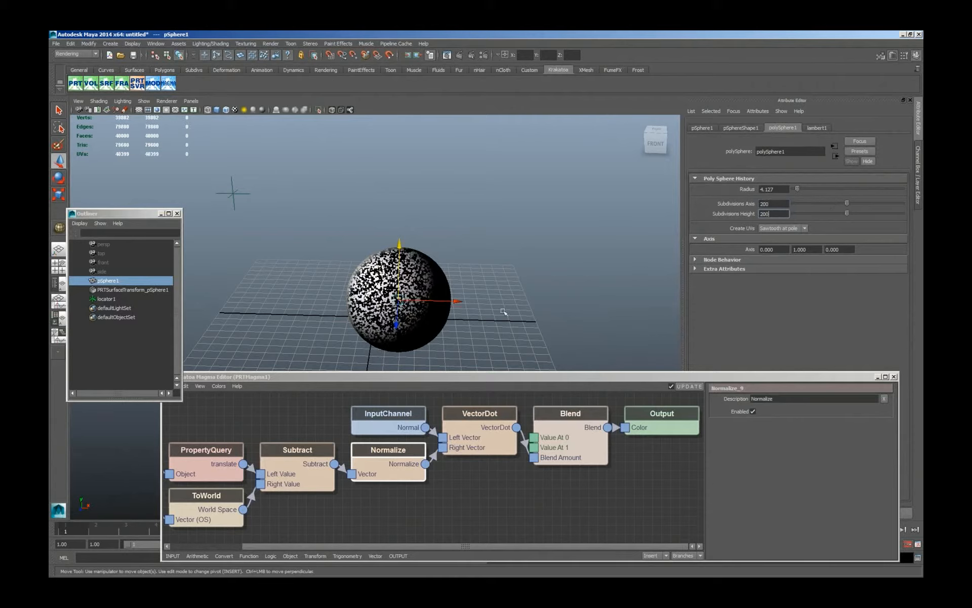
pyautogui.click(514, 312)
pyautogui.moveTo(498, 304)
pyautogui.keyDown('alt'); pyautogui.mouseDown()
pyautogui.moveTo(490, 297)
pyautogui.moveTo(512, 303)
pyautogui.mouseUp(); pyautogui.keyUp('alt')
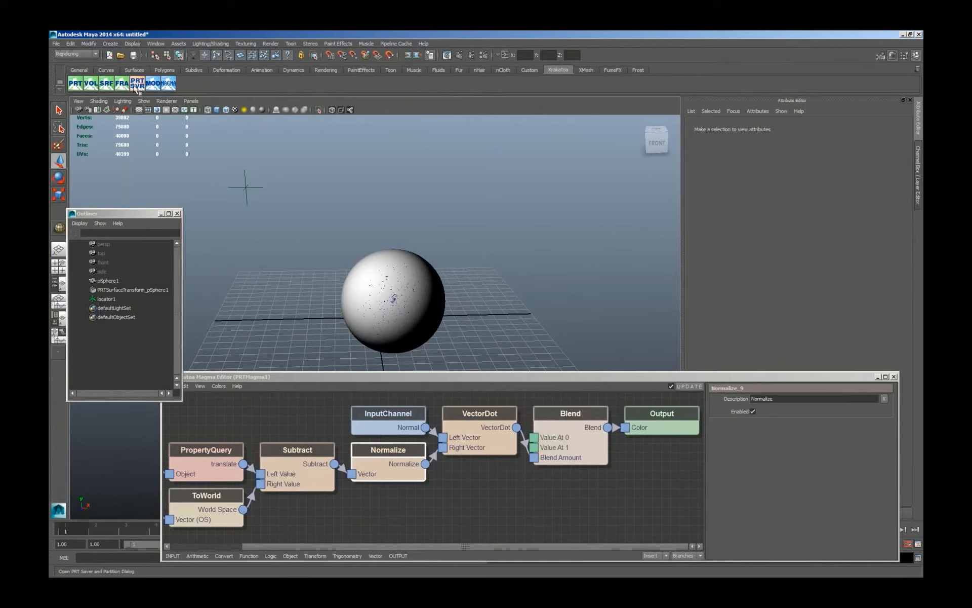
# Open the scene 23_KMY_Magma_Lambert_RTShadows_v001.mb and render it with Krakatoa.
pyautogui.hotkey('ctrl', 'o')
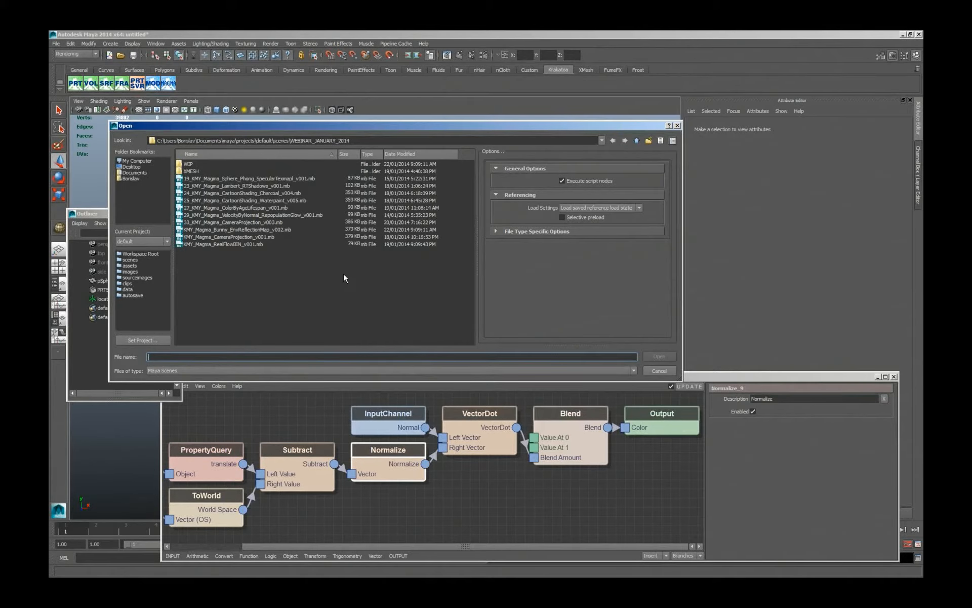
pyautogui.doubleClick(249, 189)
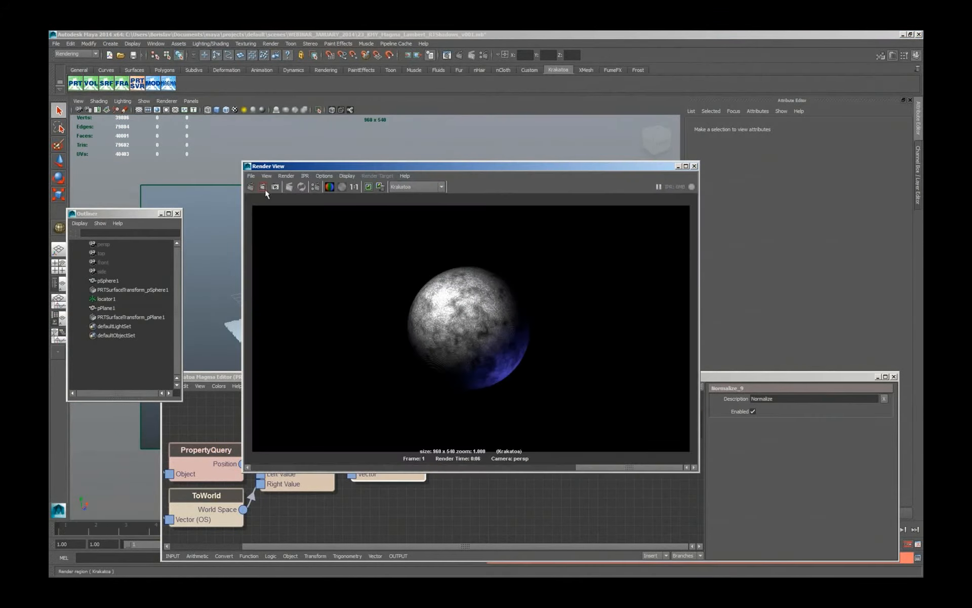
pyautogui.click(264, 188)
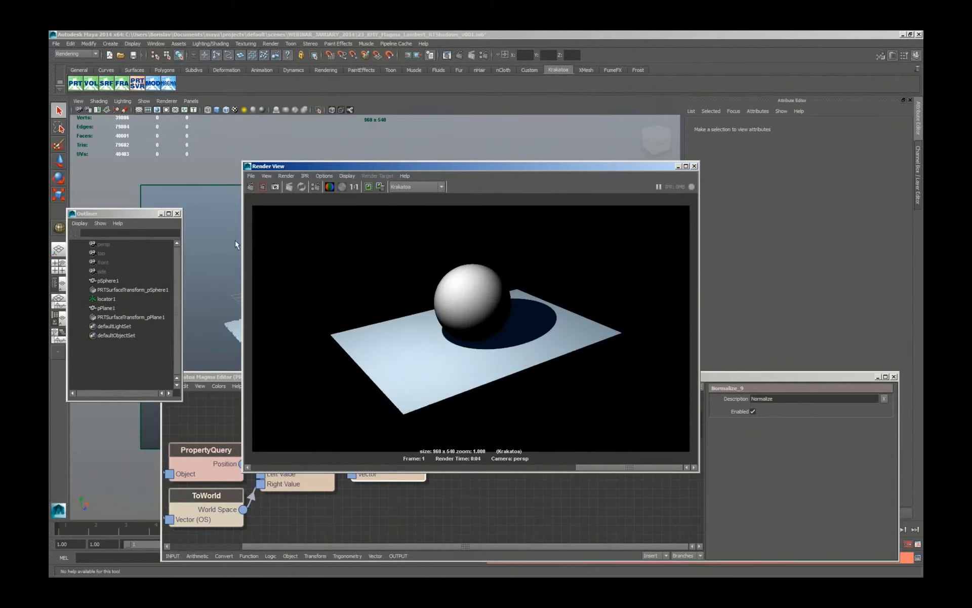
# Close the Magma Editor and move the Render View aside to uncover the sphere and plane in the viewport.
pyautogui.click(548, 512)
pyautogui.click(894, 377)
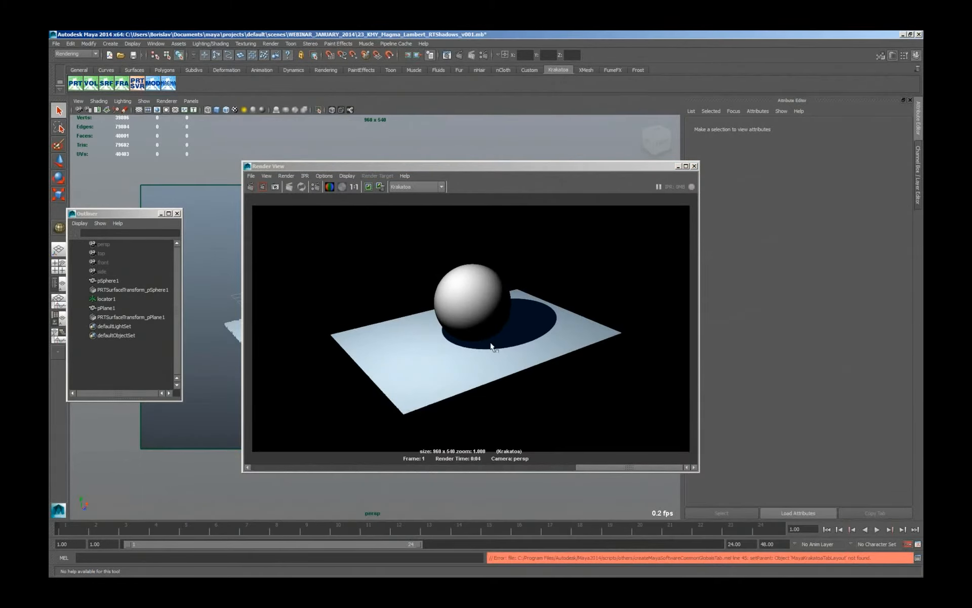
pyautogui.moveTo(519, 166); pyautogui.dragTo(720, 166)
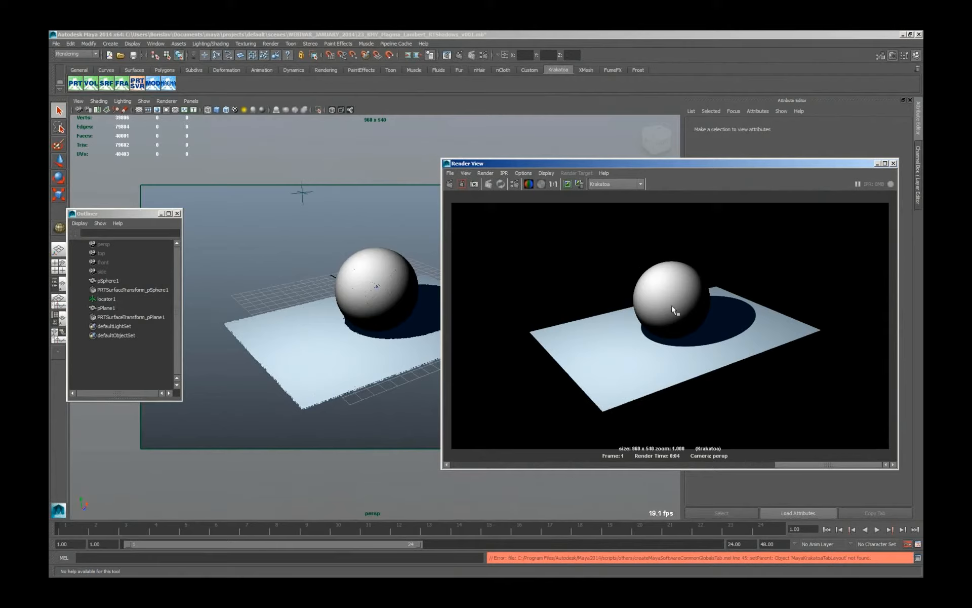
# Open the PRTMagma2 flow of the plane's surface particles, enlarge the editor and examine the nodes from InputObject through IntersectRay to the Outputs.
pyautogui.click(133, 319)
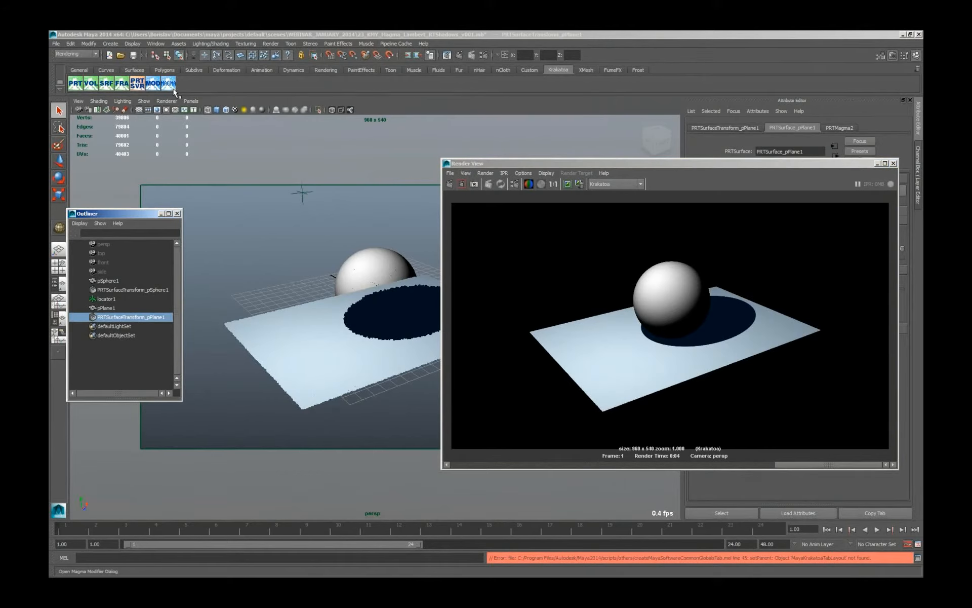
pyautogui.click(153, 85)
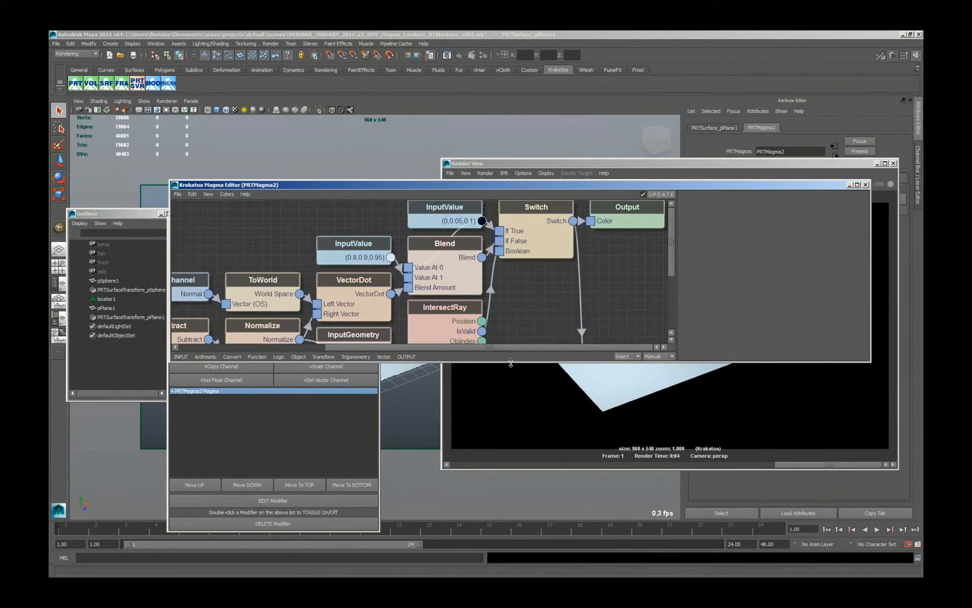
pyautogui.moveTo(507, 433); pyautogui.dragTo(416, 495)
pyautogui.moveTo(283, 389); pyautogui.dragTo(588, 309, button='middle')
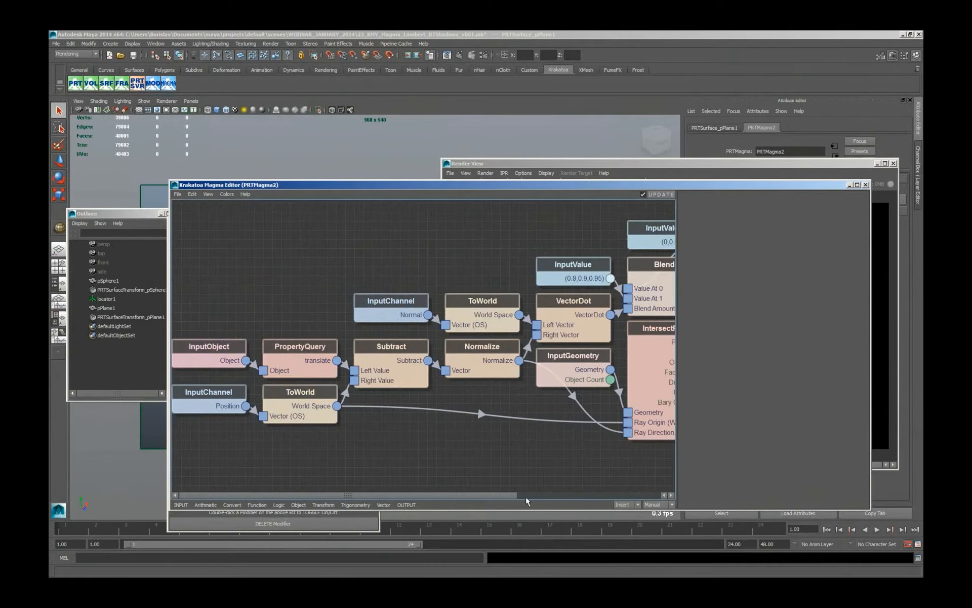
pyautogui.click(552, 495)
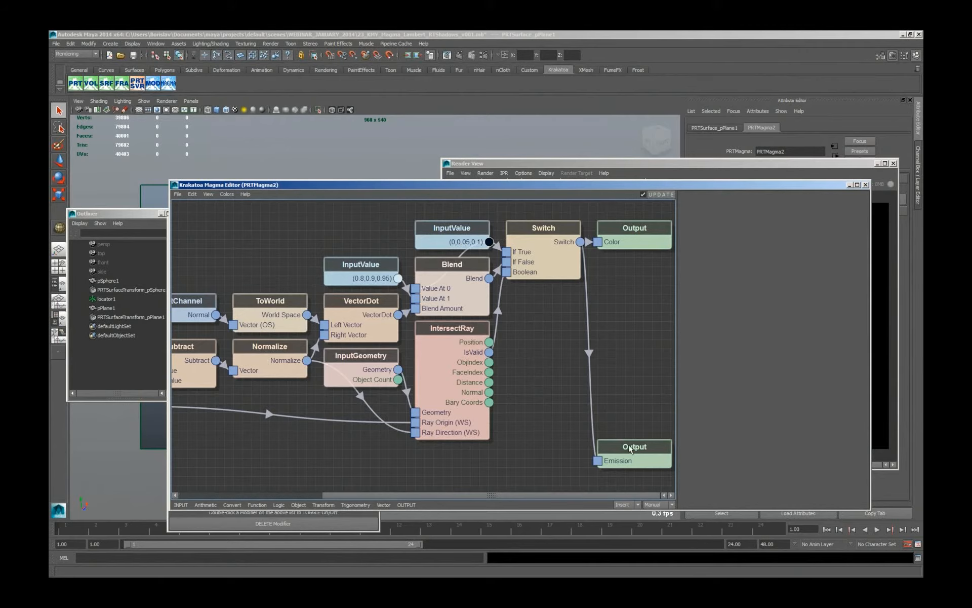
# Close the Magma Editor and the Render View, and deselect the plane's particles.
pyautogui.click(866, 185)
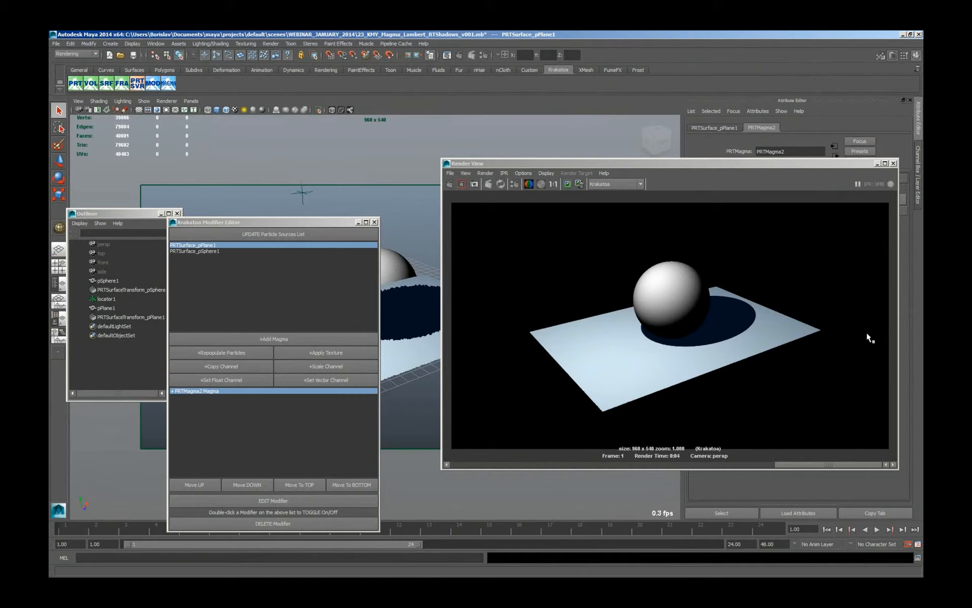
pyautogui.click(894, 163)
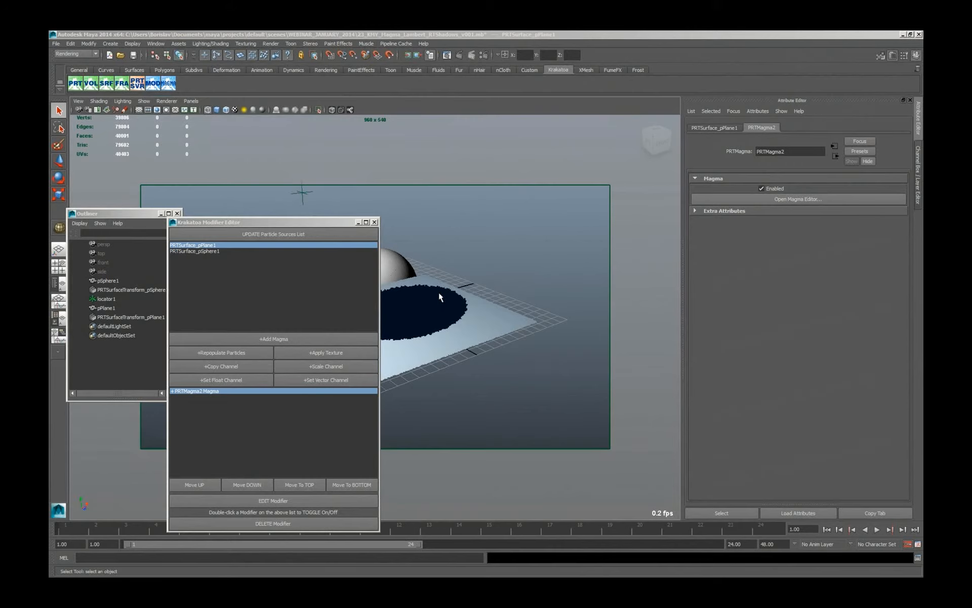
pyautogui.click(461, 287)
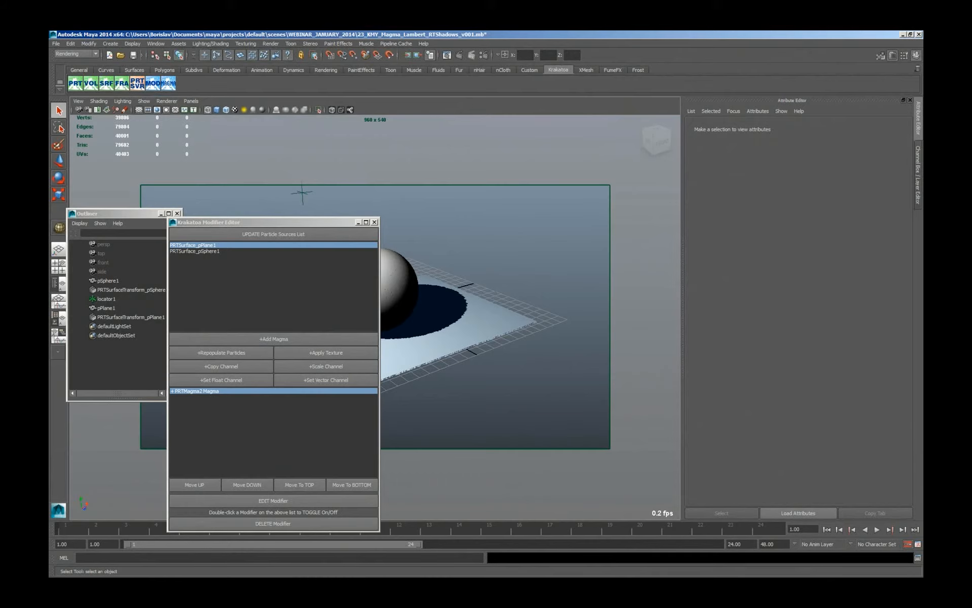
# Switch to Lookater, enlarge the bunny reflection-map sequence, review it by scrubbing between frames 0 and 89, and close it.
pyautogui.moveTo(971, 155); pyautogui.dragTo(528, 138)
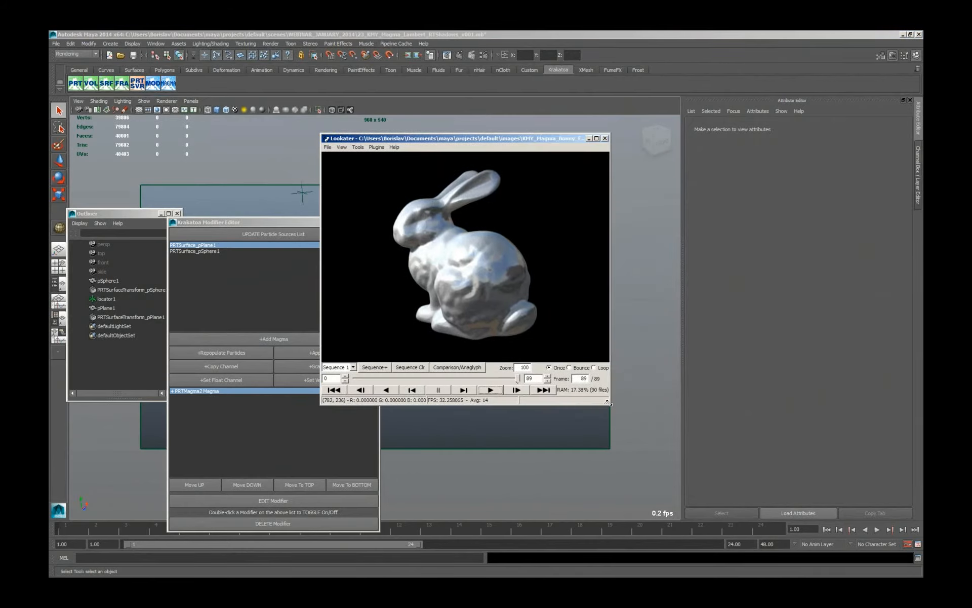
pyautogui.moveTo(610, 405); pyautogui.dragTo(810, 488)
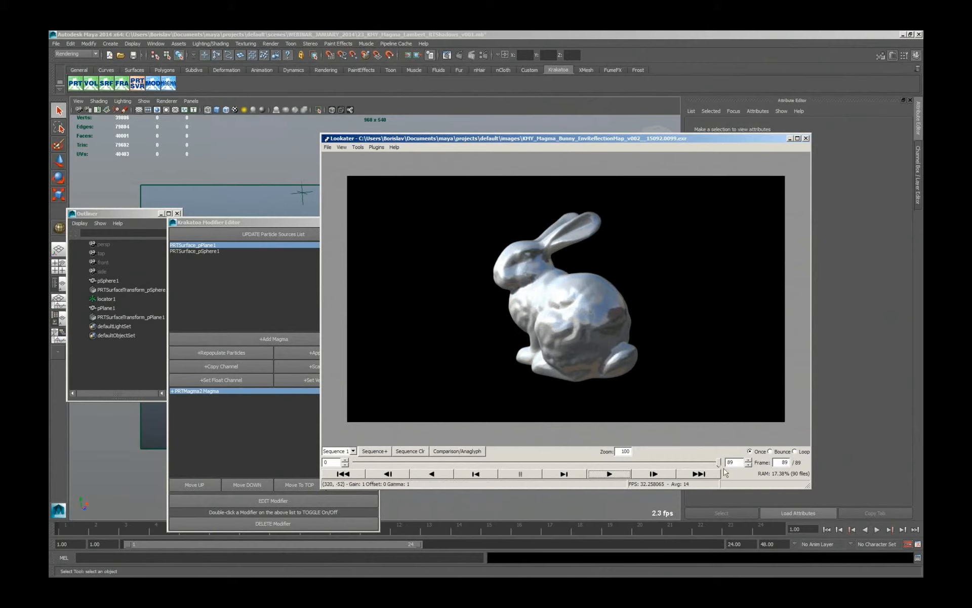
pyautogui.moveTo(721, 463); pyautogui.dragTo(349, 456)
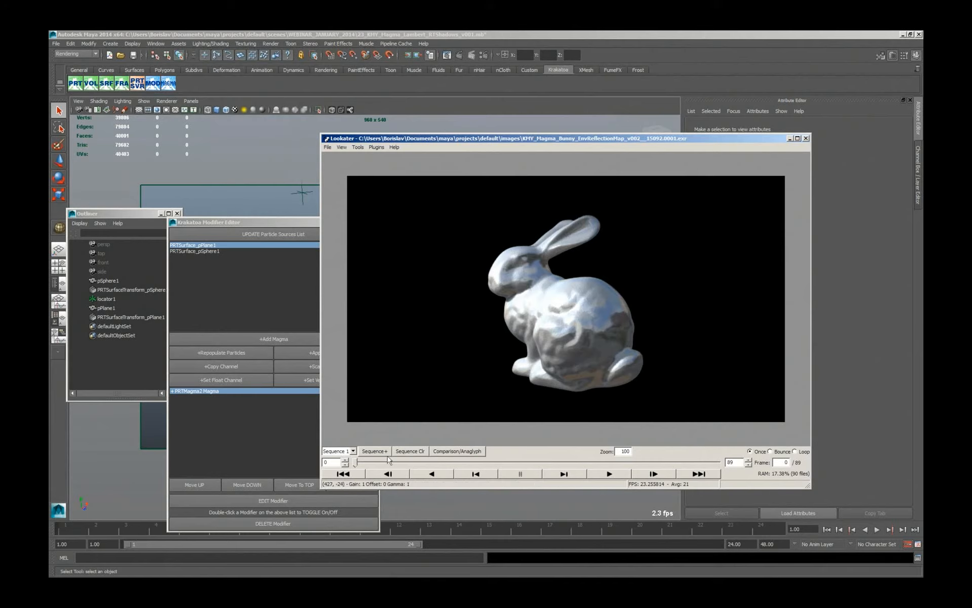
pyautogui.click(363, 463)
pyautogui.moveTo(364, 464); pyautogui.dragTo(719, 463)
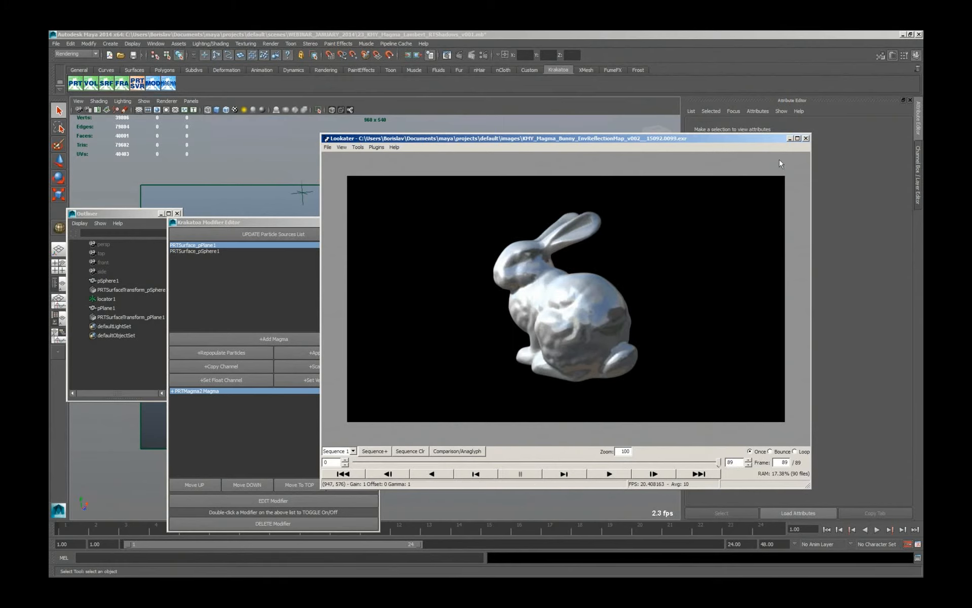
pyautogui.click(806, 138)
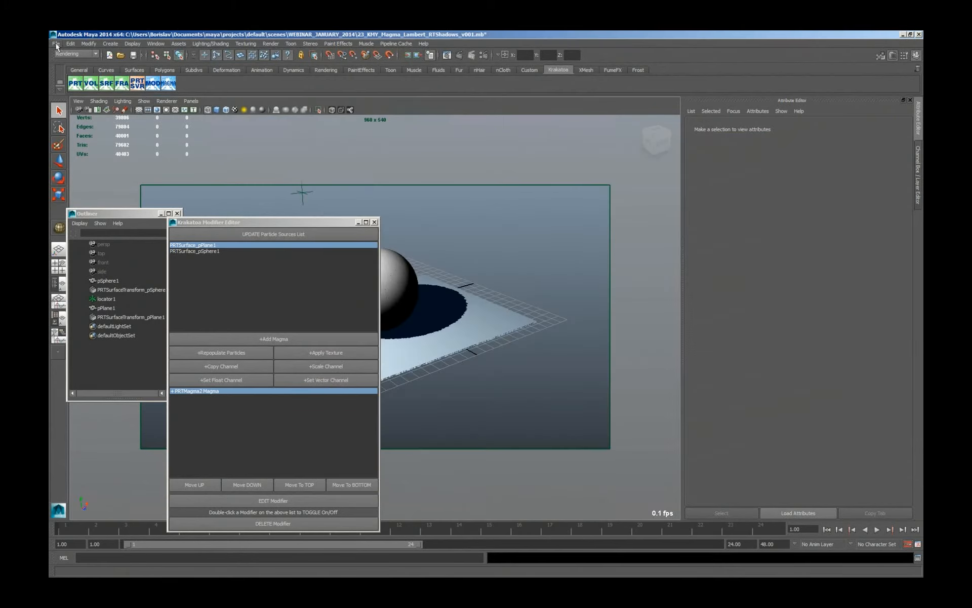
# Open the scene KMY_Magma_Bunny_EnvReflectionMap_v002.mb and bring up the PRTMagma2 flow of PRTVolume_pCylinder1 in the Magma Editor.
pyautogui.click(56, 44)
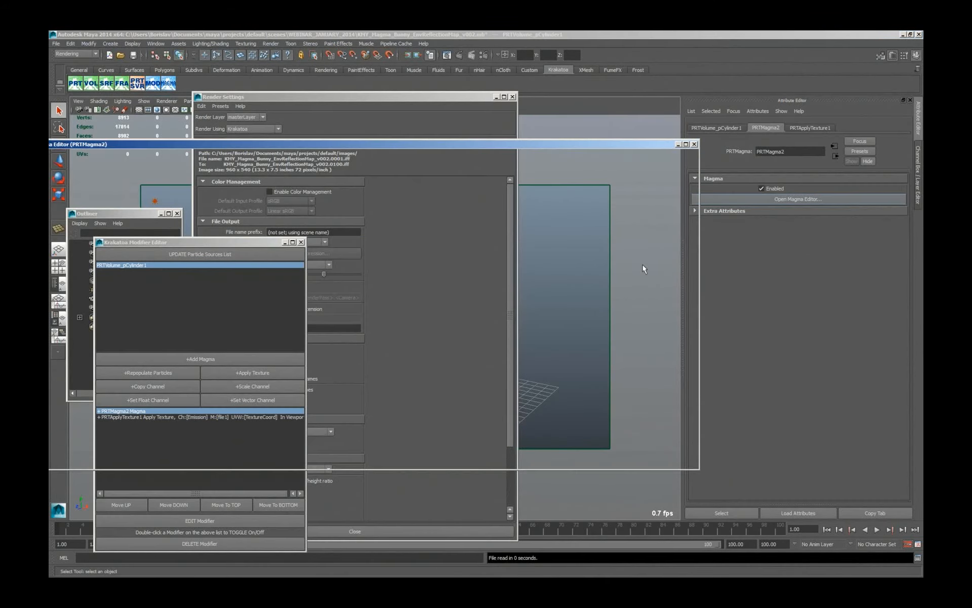
pyautogui.moveTo(584, 142); pyautogui.dragTo(588, 141)
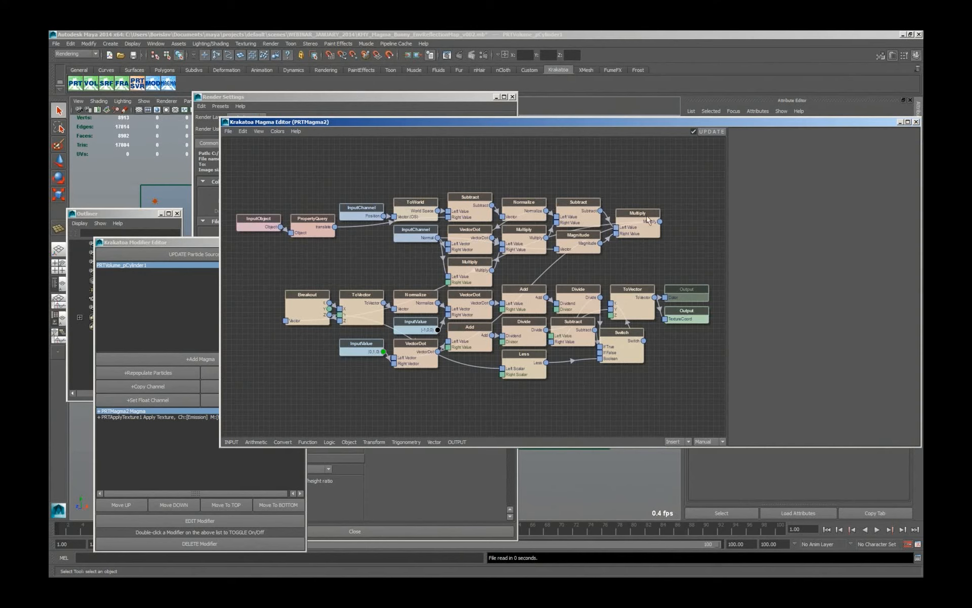
# Separate the upper and lower node groups of the PRTMagma2 flow and select the TextureCoord Output node.
pyautogui.moveTo(267, 285); pyautogui.dragTo(318, 316)
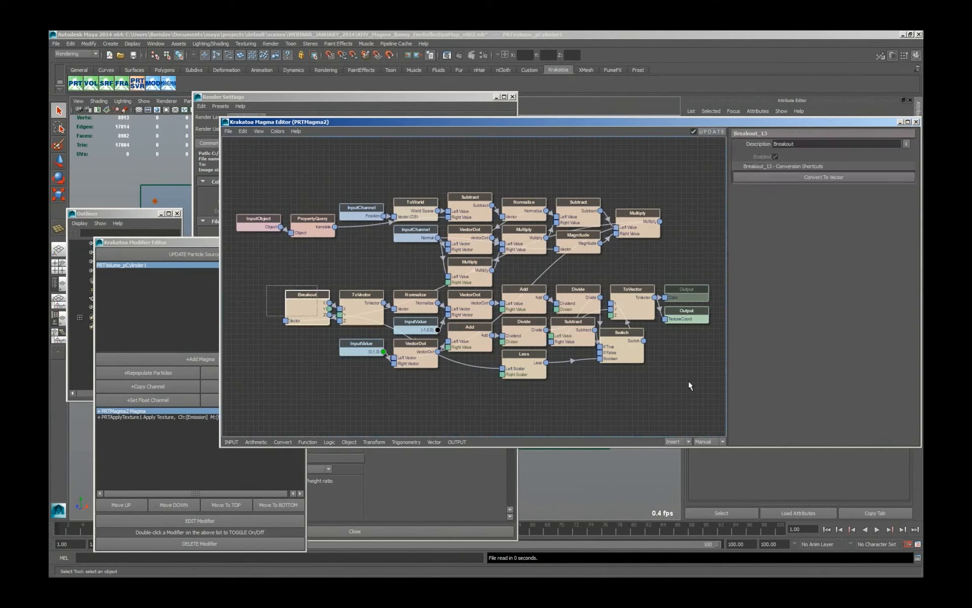
pyautogui.moveTo(674, 375); pyautogui.dragTo(530, 347)
pyautogui.click(688, 338)
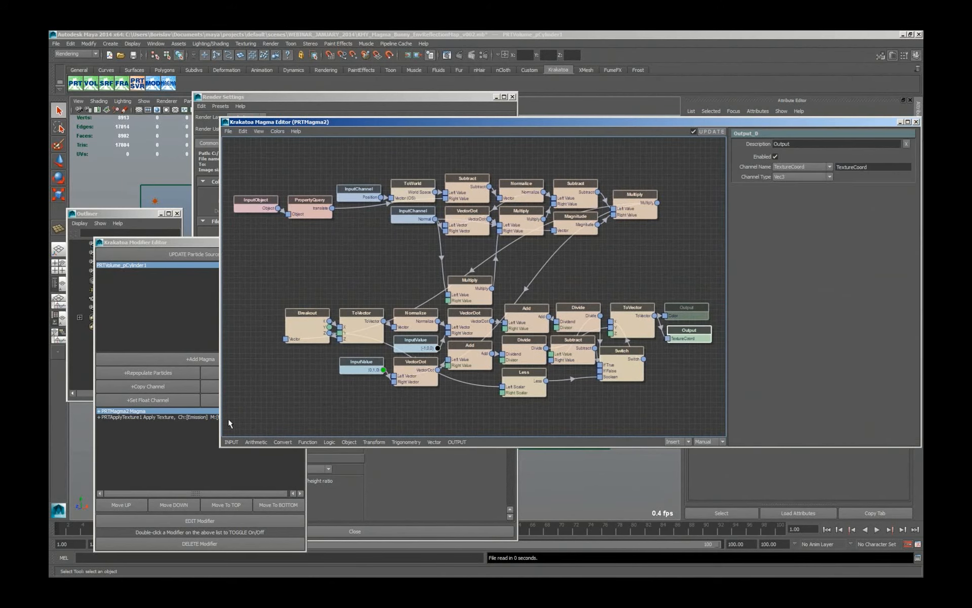
# Select the PRTApplyTexture1 modifier, move the Magma Editor off its attributes and open its file1 texture node.
pyautogui.click(179, 419)
pyautogui.click(203, 416)
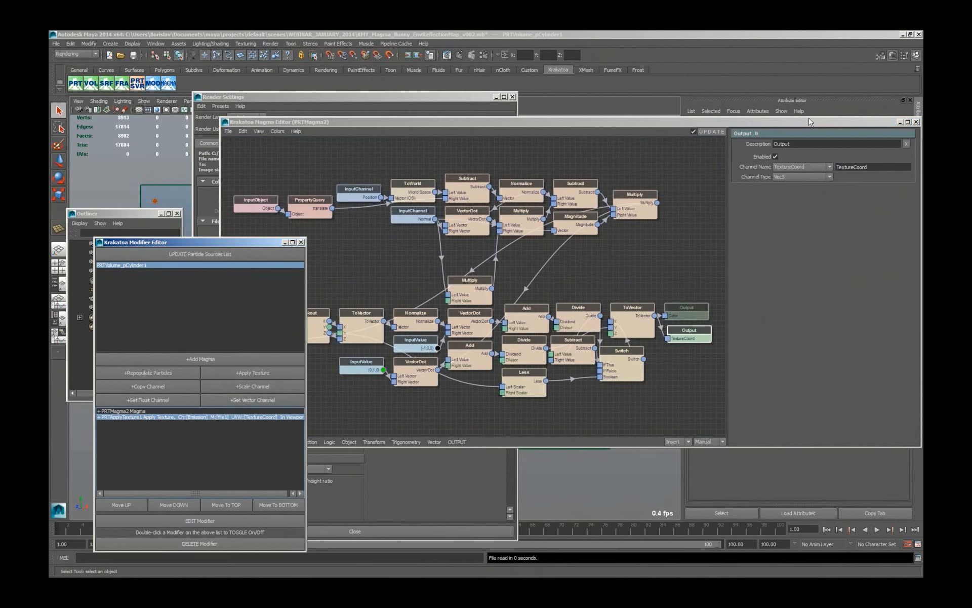
pyautogui.click(793, 128)
pyautogui.moveTo(793, 124); pyautogui.dragTo(697, 160)
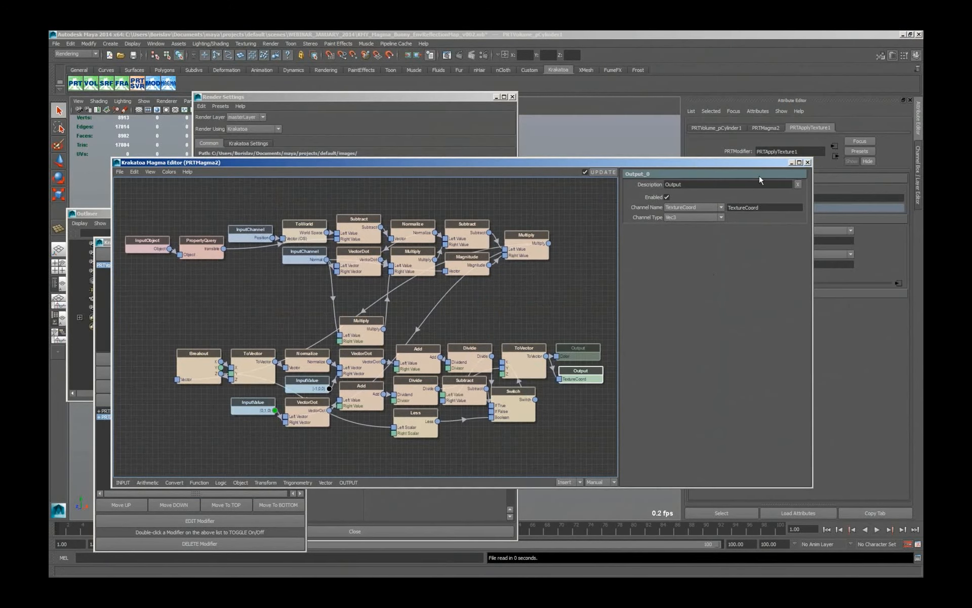
pyautogui.moveTo(713, 274); pyautogui.dragTo(632, 169)
pyautogui.click(897, 284)
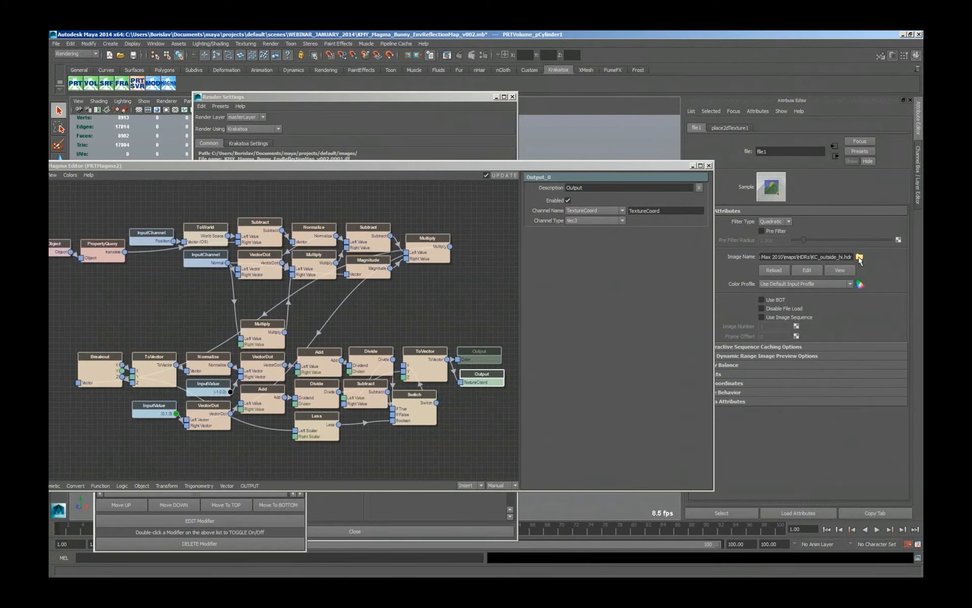
# Examine the full Image Name path of the file1 texture through to its HDR file name.
pyautogui.moveTo(802, 258); pyautogui.dragTo(744, 252)
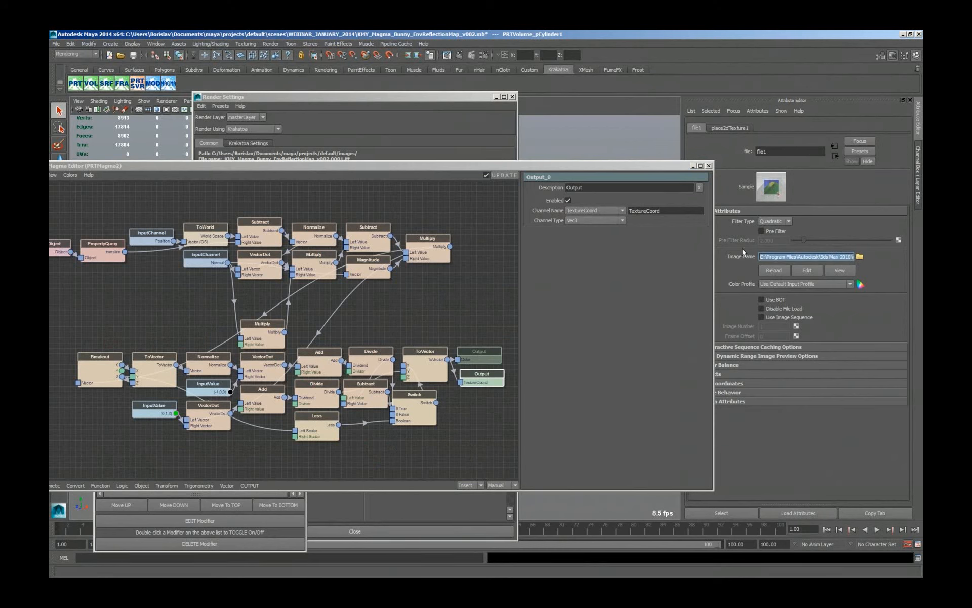
pyautogui.click(823, 257)
pyautogui.moveTo(823, 257); pyautogui.dragTo(901, 258)
pyautogui.click(817, 257)
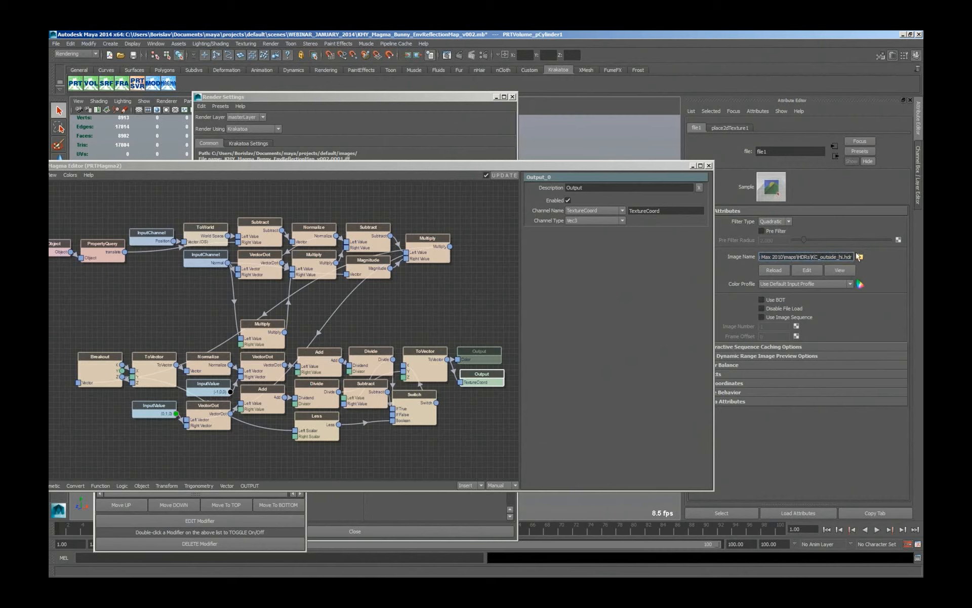
# Close the Magma Editor and the Render Settings to uncover the bunny particles in the viewport.
pyautogui.click(712, 168)
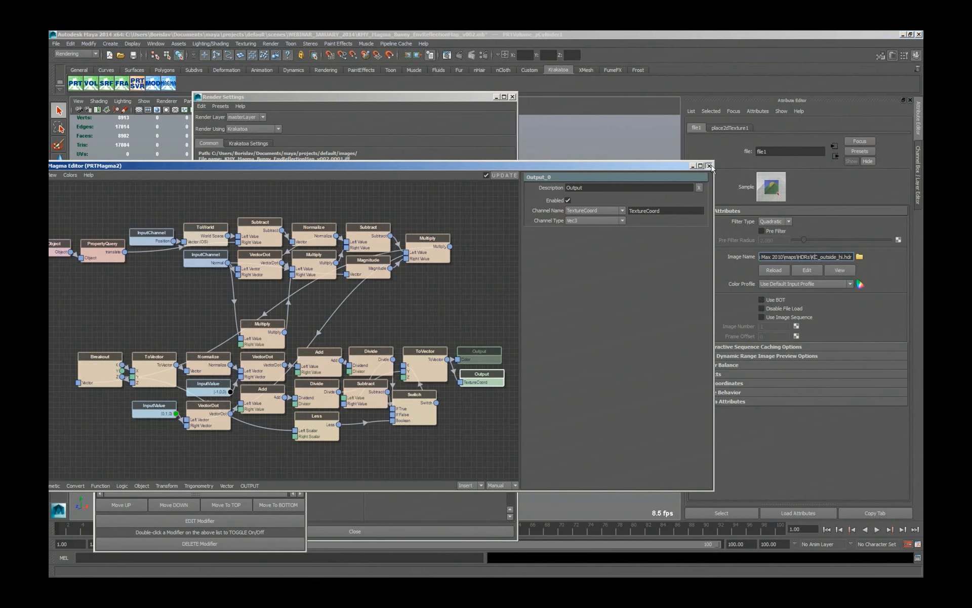
pyautogui.click(709, 166)
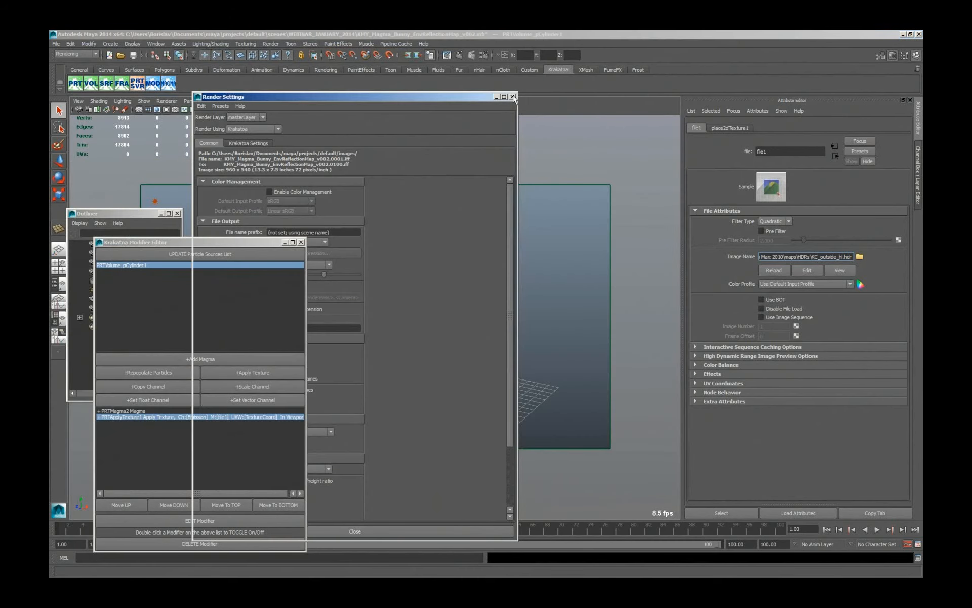
pyautogui.click(513, 97)
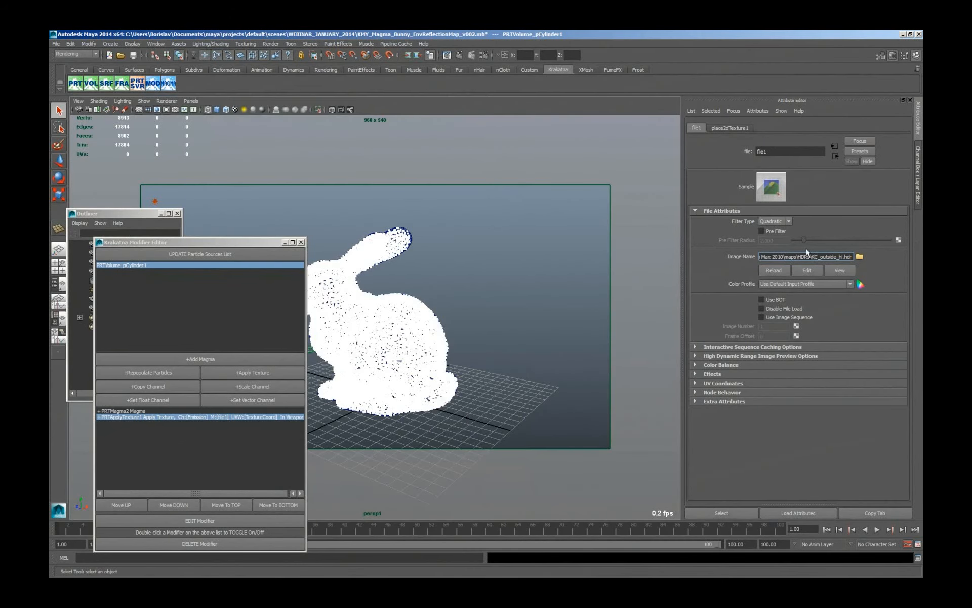